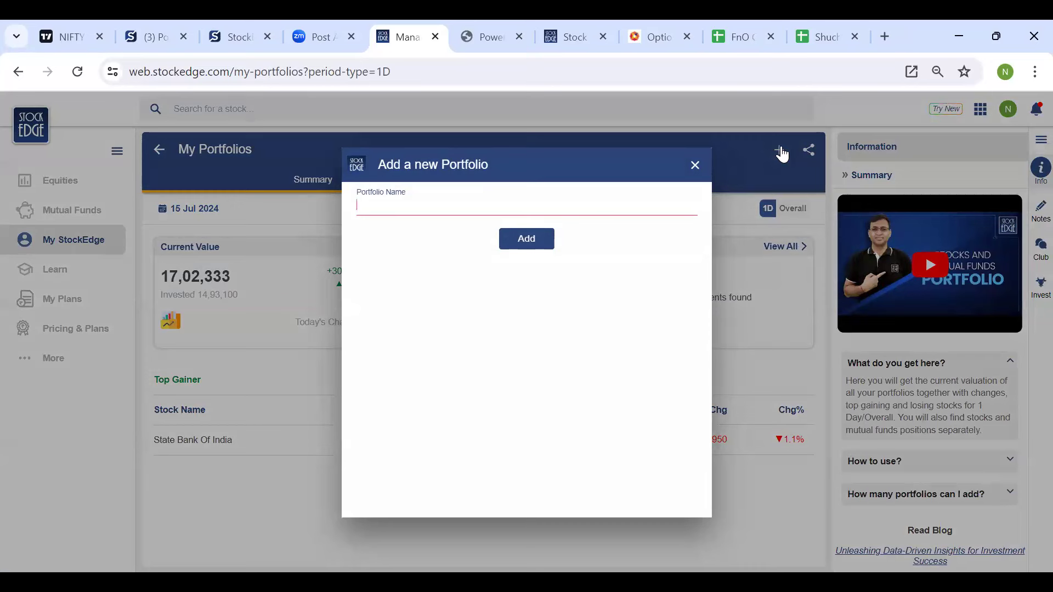
{"action": "type", "text": "Test"}
{"action": "left_click", "coordinate": [695, 165]}
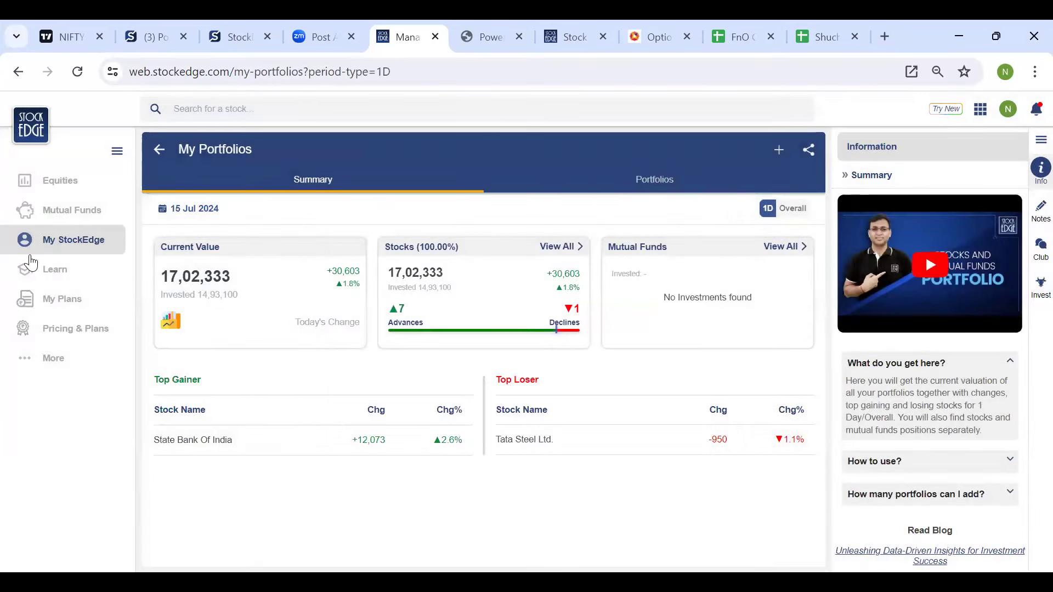
{"action": "left_click", "coordinate": [159, 152]}
{"action": "left_click", "coordinate": [205, 290]}
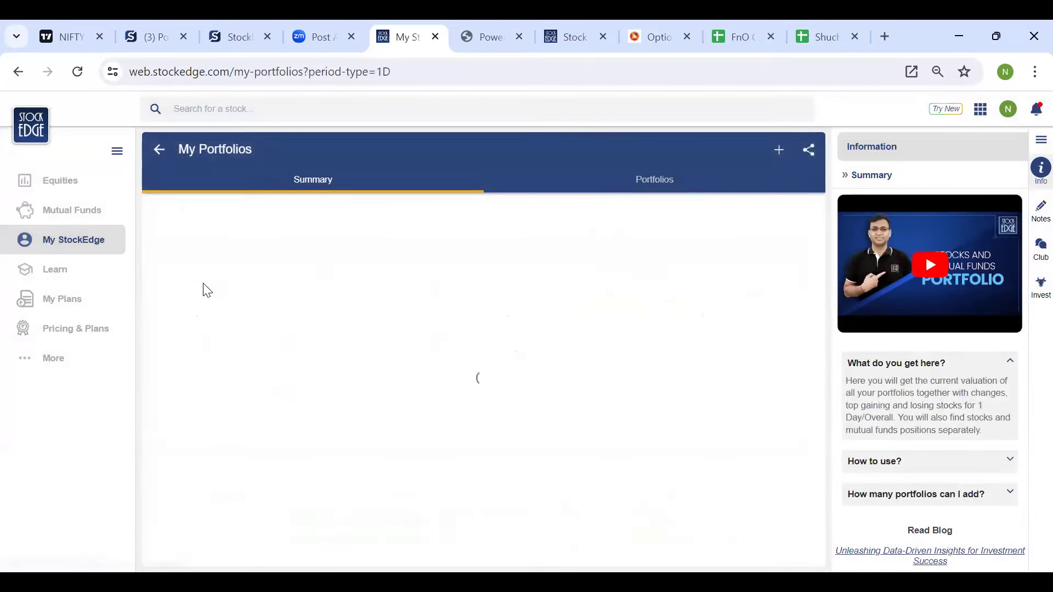
- Show the list of portfolios and add a new portfolio named "Test &"
{"action": "left_click", "coordinate": [649, 190]}
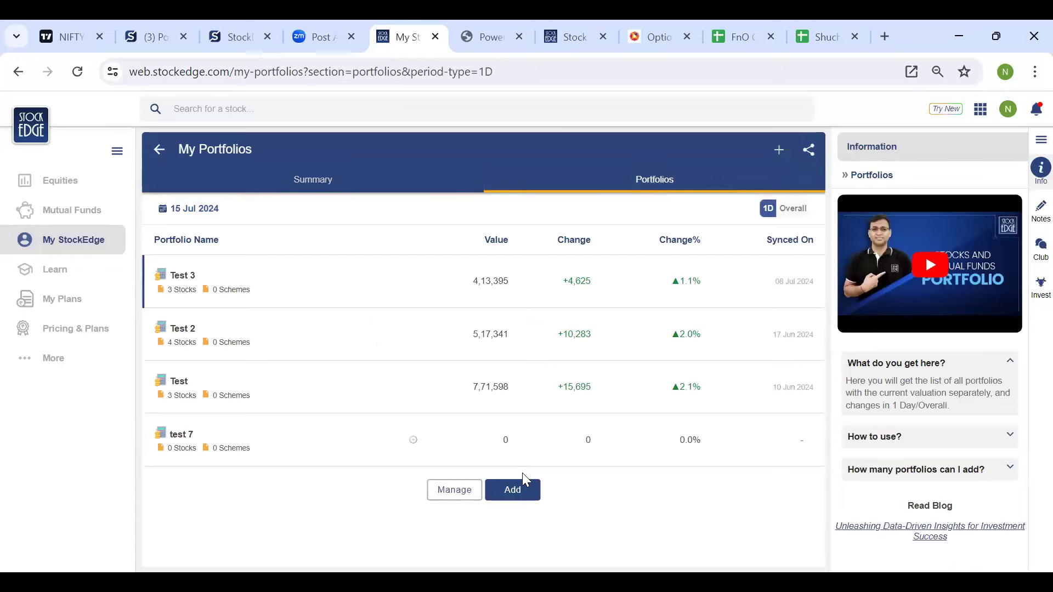
{"action": "left_click", "coordinate": [777, 152]}
{"action": "type", "text": "Test "}
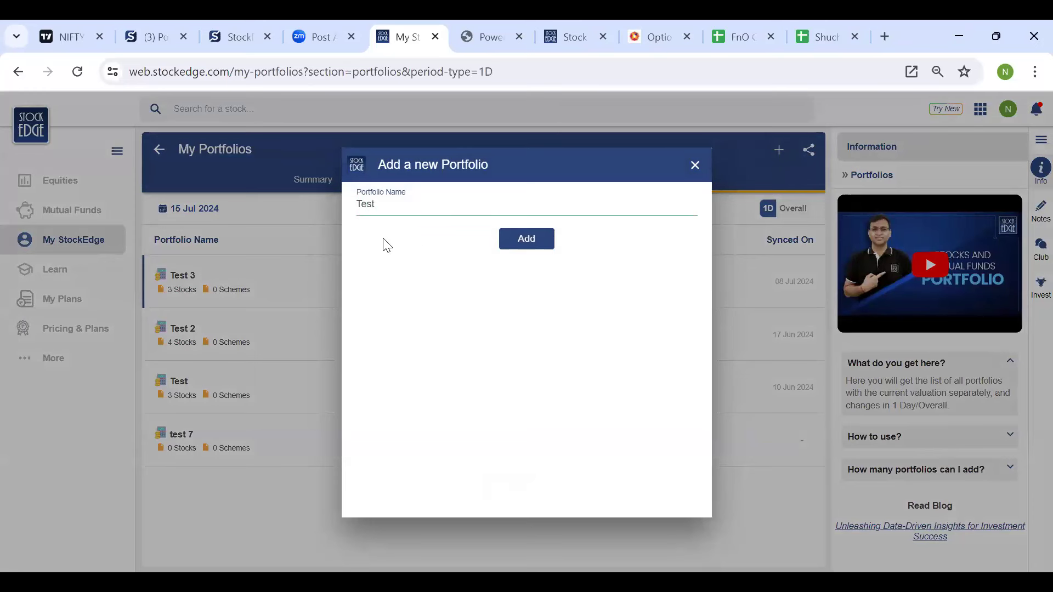
{"action": "type", "text": "&"}
{"action": "left_click", "coordinate": [524, 250]}
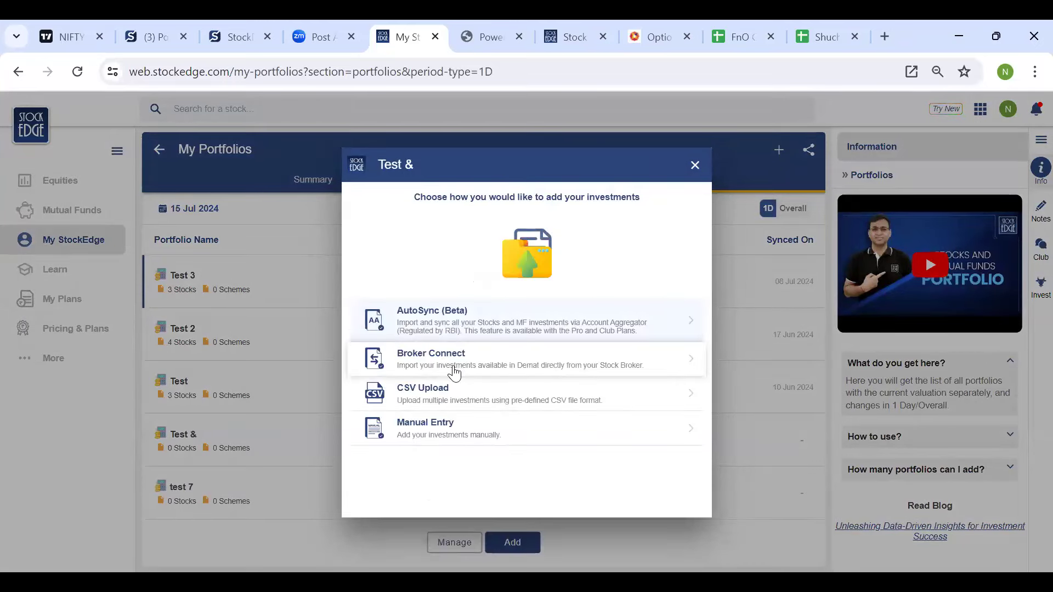
- Review the Broker Connect and CSV Upload options for adding investments to the "Test &" portfolio
{"action": "left_click", "coordinate": [453, 365]}
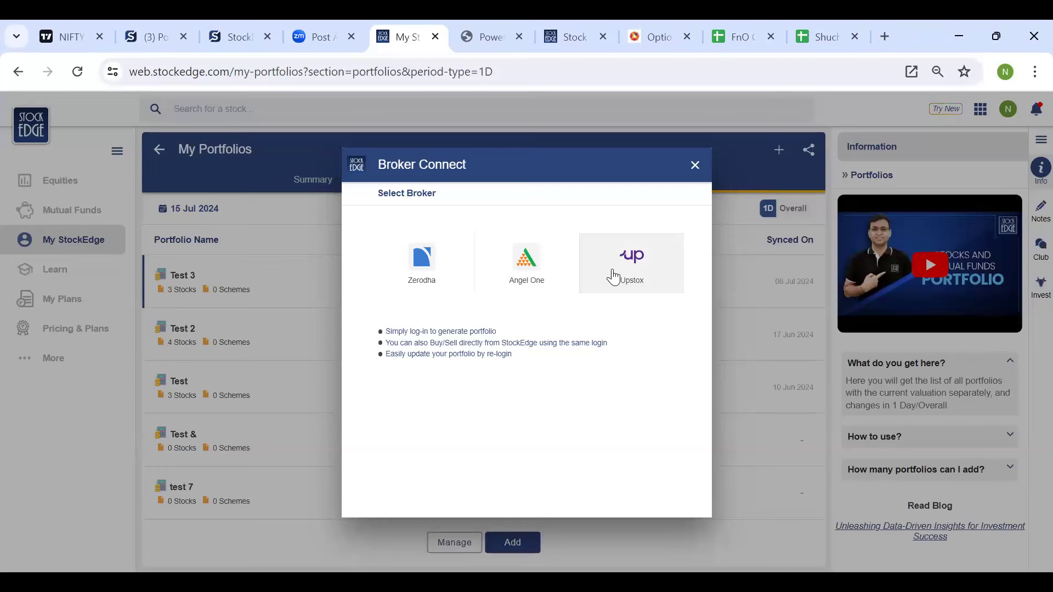
{"action": "left_click", "coordinate": [692, 166]}
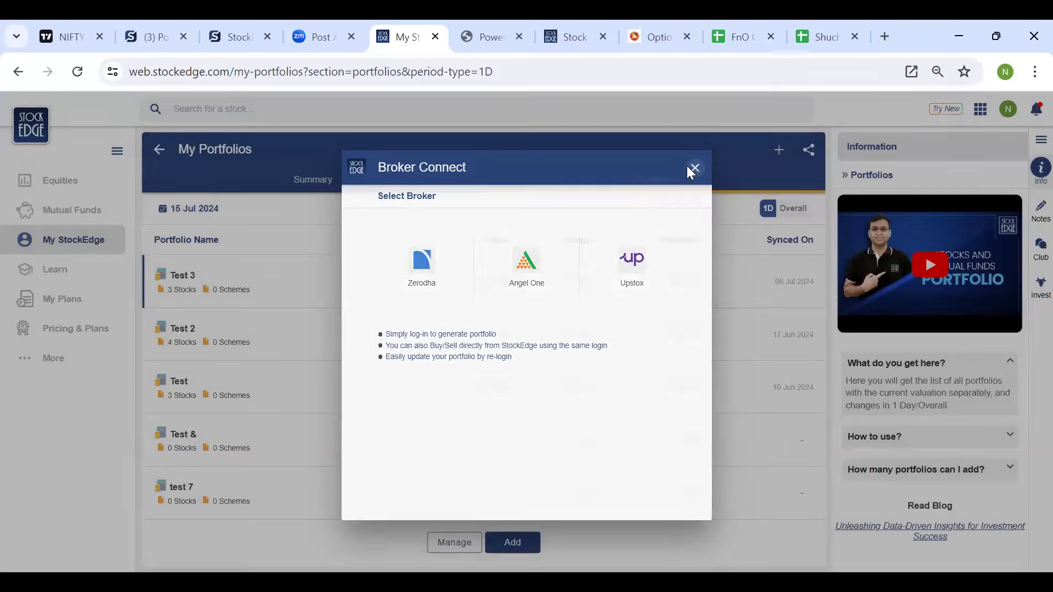
{"action": "left_click", "coordinate": [232, 440]}
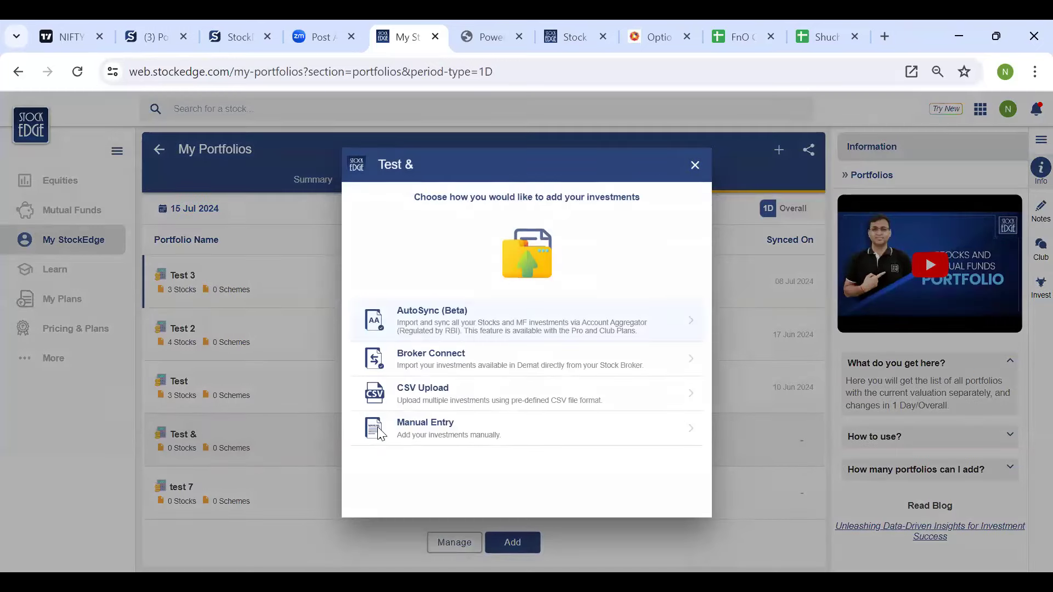
{"action": "left_click", "coordinate": [428, 404]}
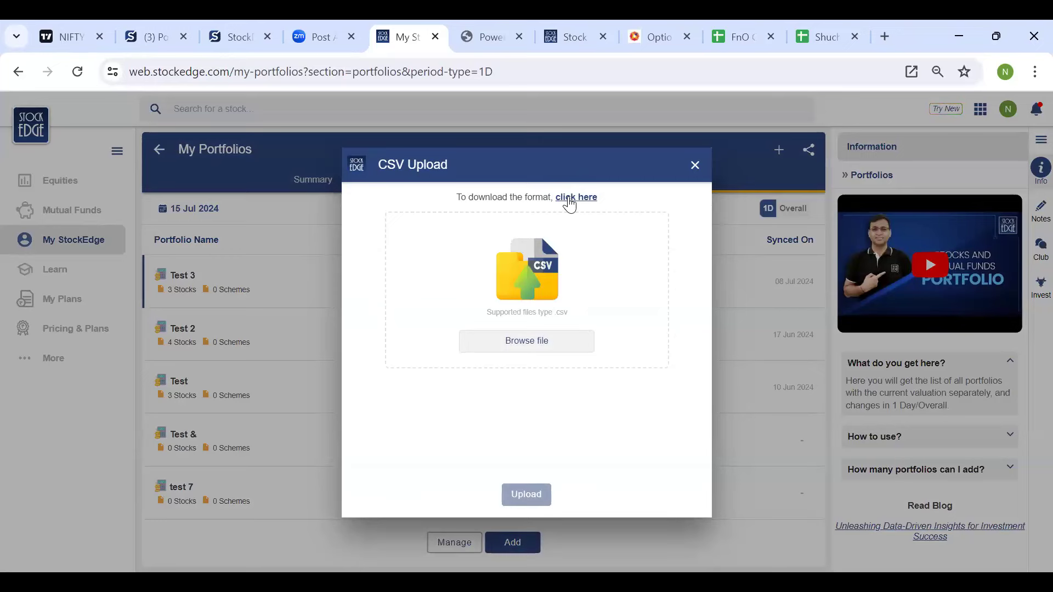
{"action": "left_click", "coordinate": [691, 165]}
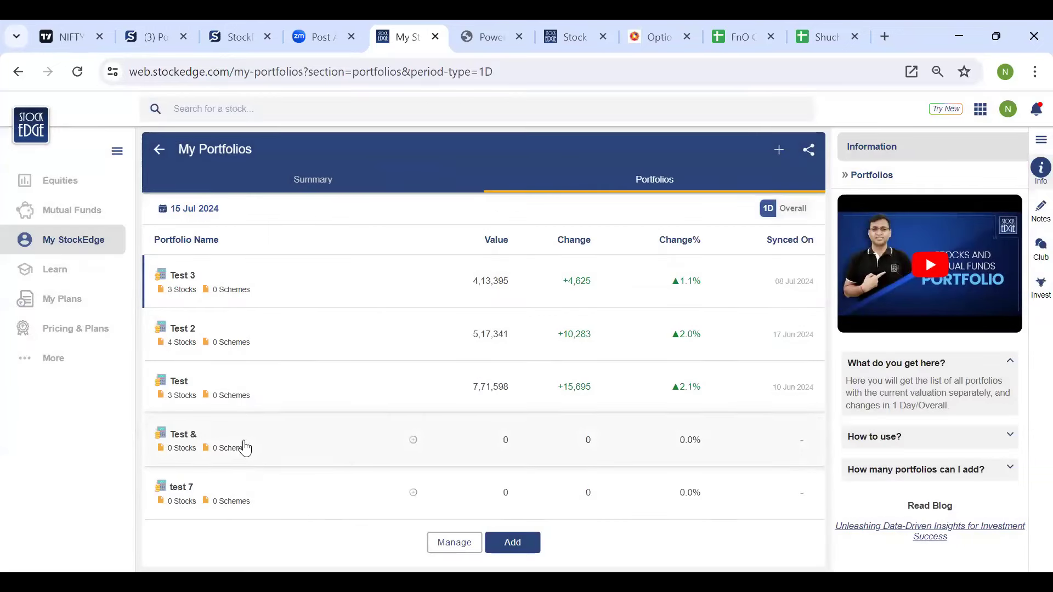
- Manually add Oracle Financial Services Software Ltd. to "Test &" with quantity 10 and rate 10500, with the option to add another stock enabled
{"action": "left_click", "coordinate": [242, 445]}
{"action": "left_click", "coordinate": [448, 433]}
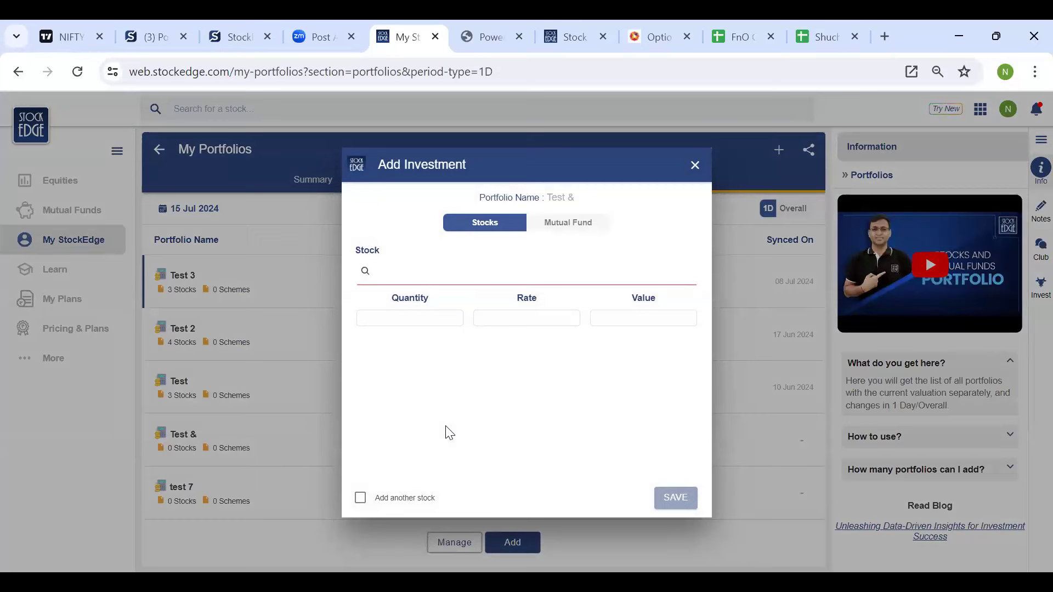
{"action": "type", "text": "ofss"}
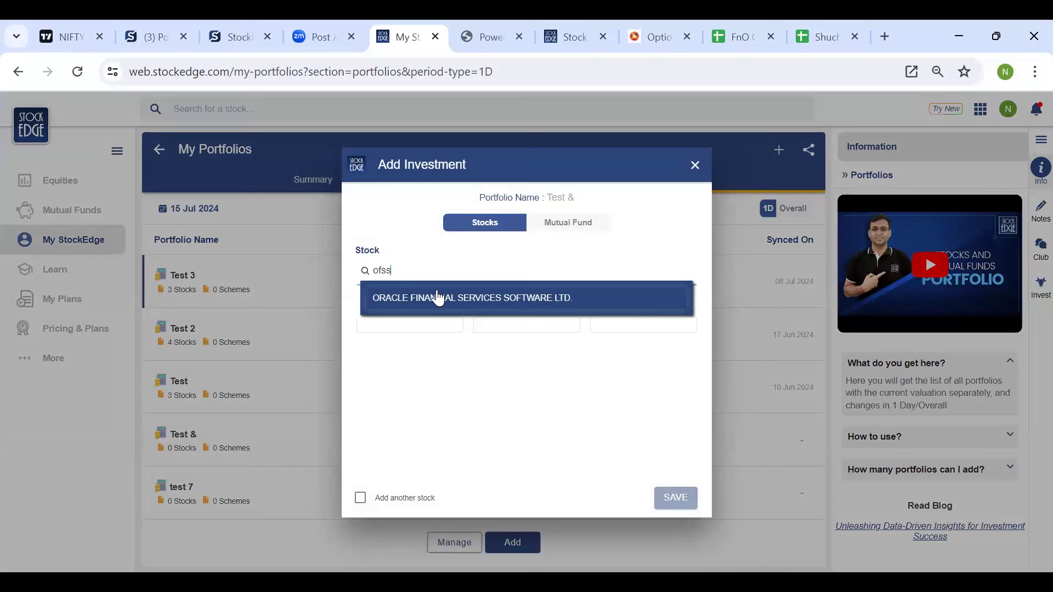
{"action": "left_click", "coordinate": [437, 298]}
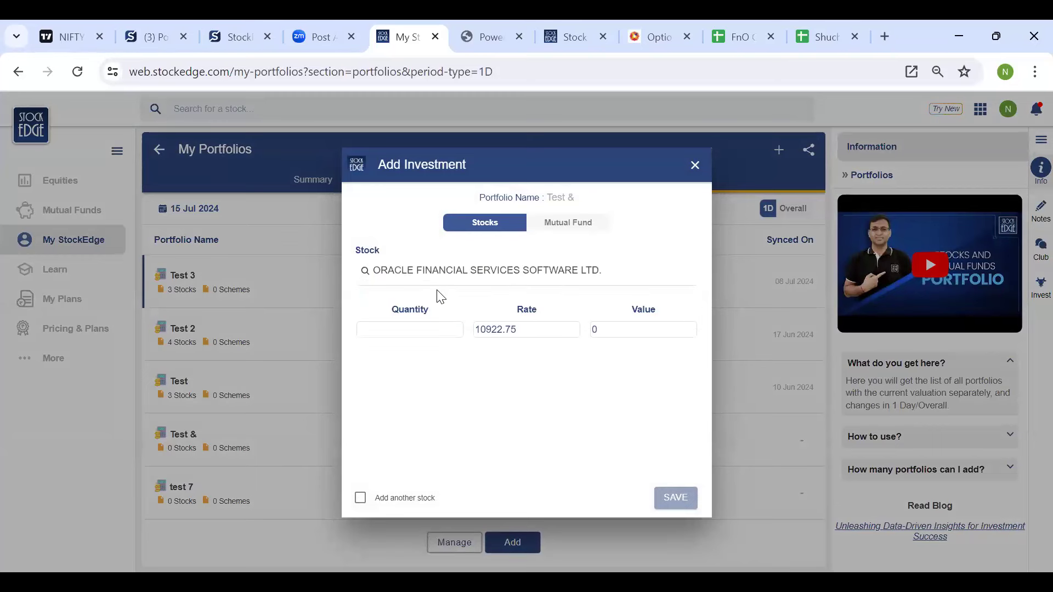
{"action": "left_click", "coordinate": [418, 336]}
{"action": "type", "text": "10"}
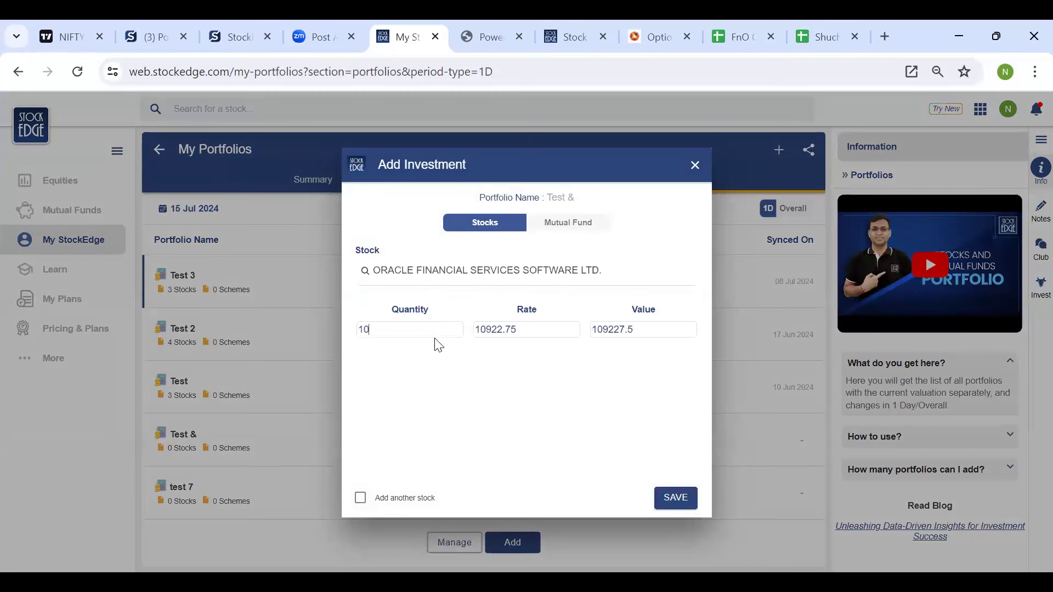
{"action": "left_click", "coordinate": [560, 327]}
{"action": "key", "text": "ctrl+a"}
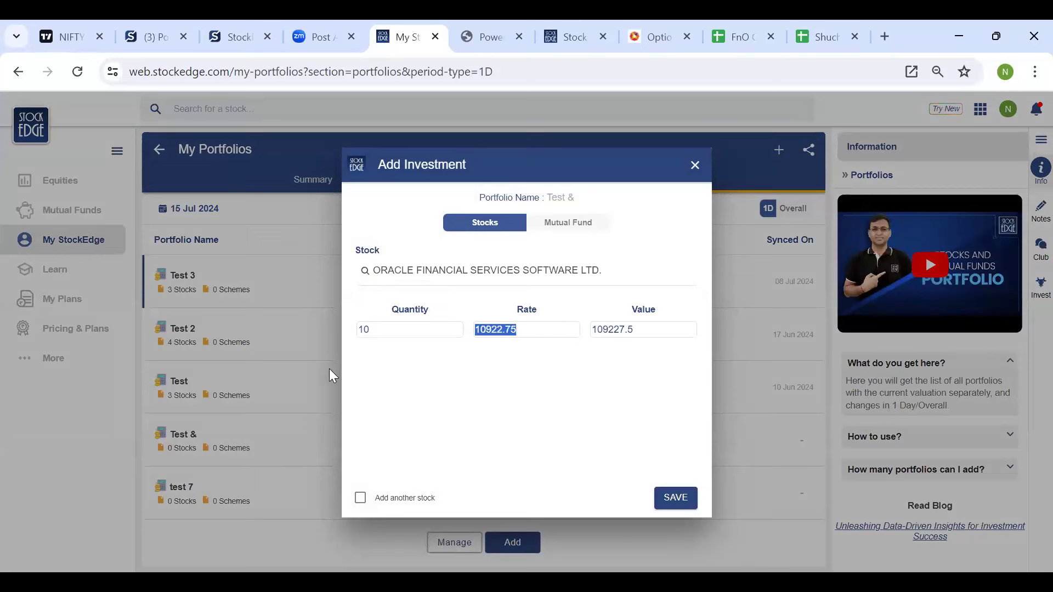
{"action": "type", "text": "10500"}
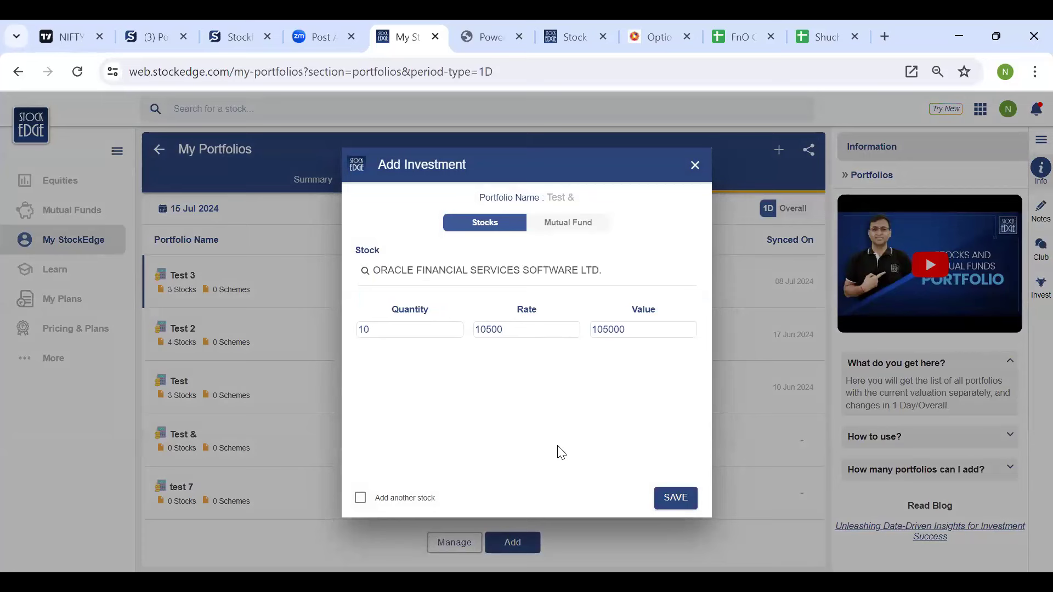
{"action": "left_click", "coordinate": [452, 474]}
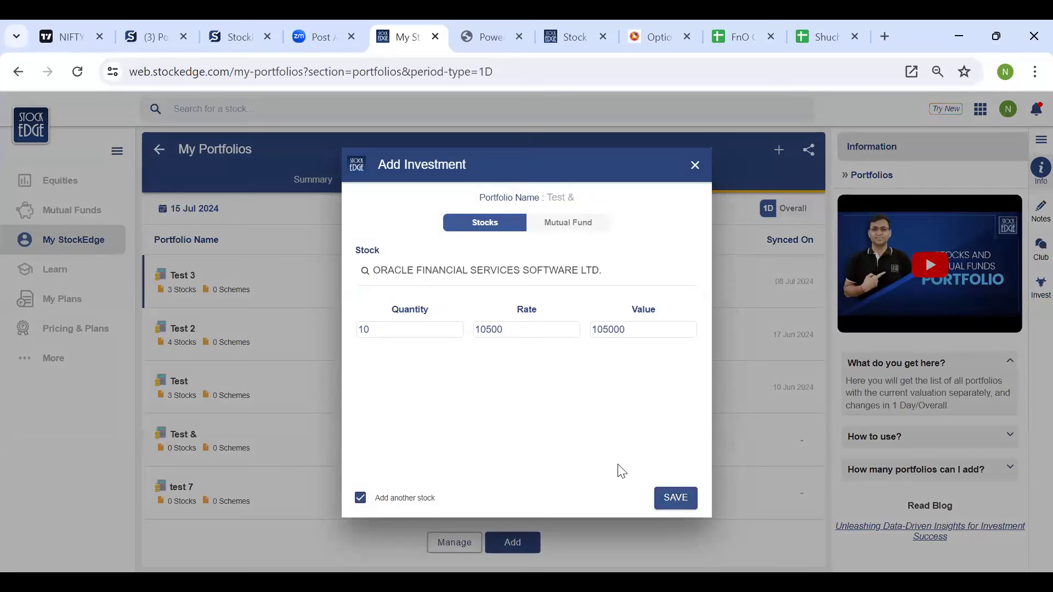
{"action": "key", "text": "Return"}
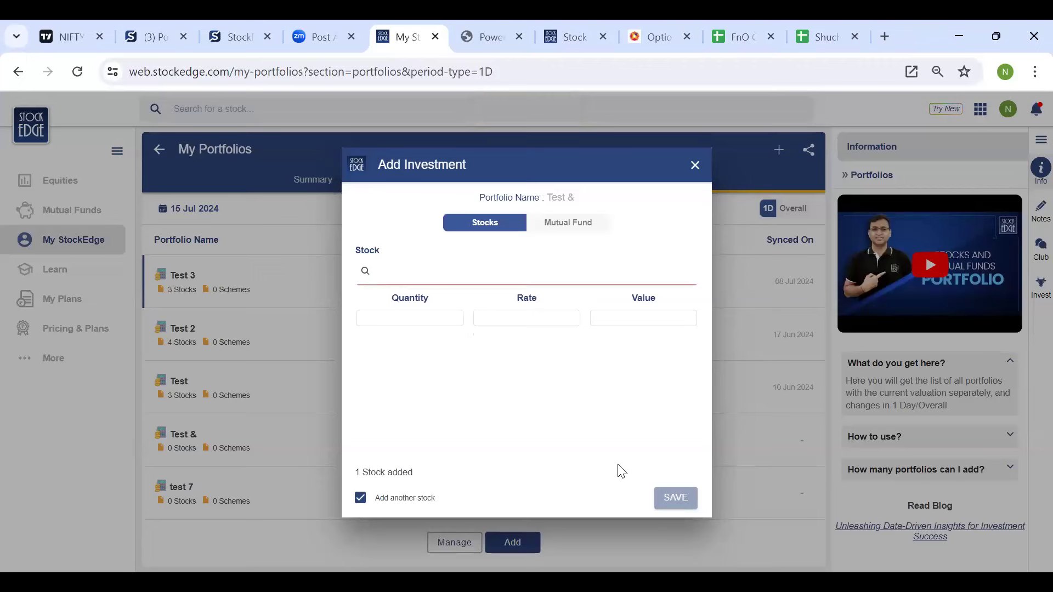
- Add State Bank of India to the portfolio with quantity 250 and rate 755
{"action": "type", "text": "sbin"}
{"action": "left_click", "coordinate": [436, 307]}
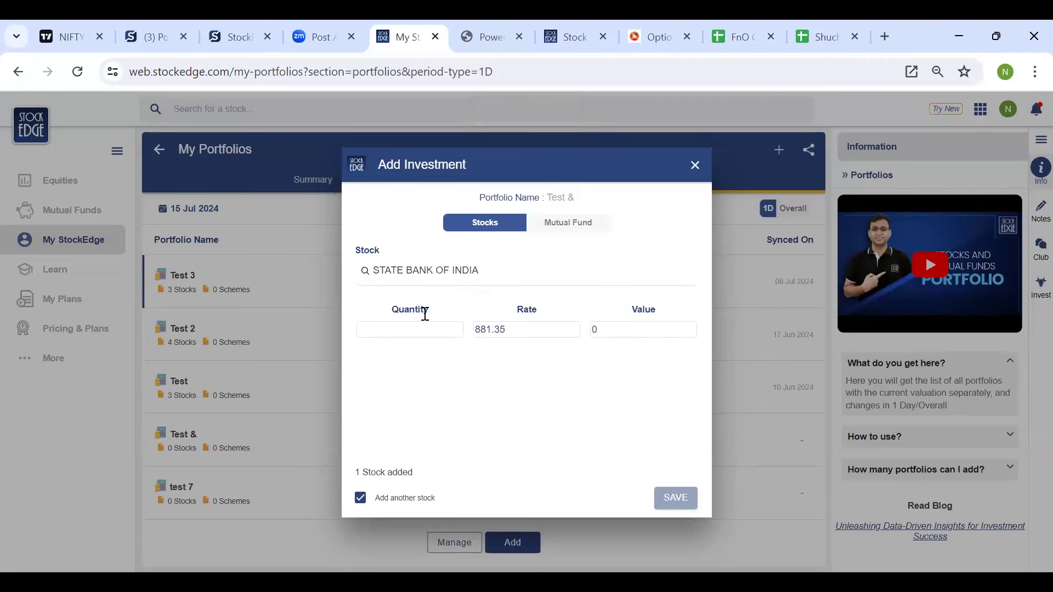
{"action": "type", "text": "250"}
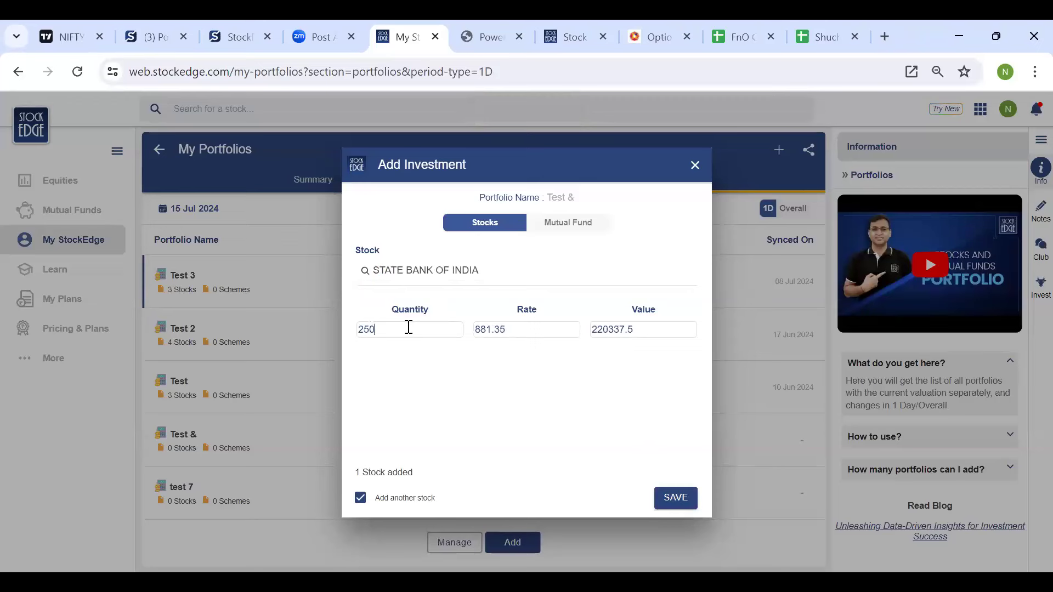
{"action": "key", "text": "Tab"}
{"action": "type", "text": "755"}
{"action": "key", "text": "Return"}
- Add Tata Motors Ltd. as the last stock with quantity 100 and rate 900, with adding another stock turned off
{"action": "type", "text": "t"}
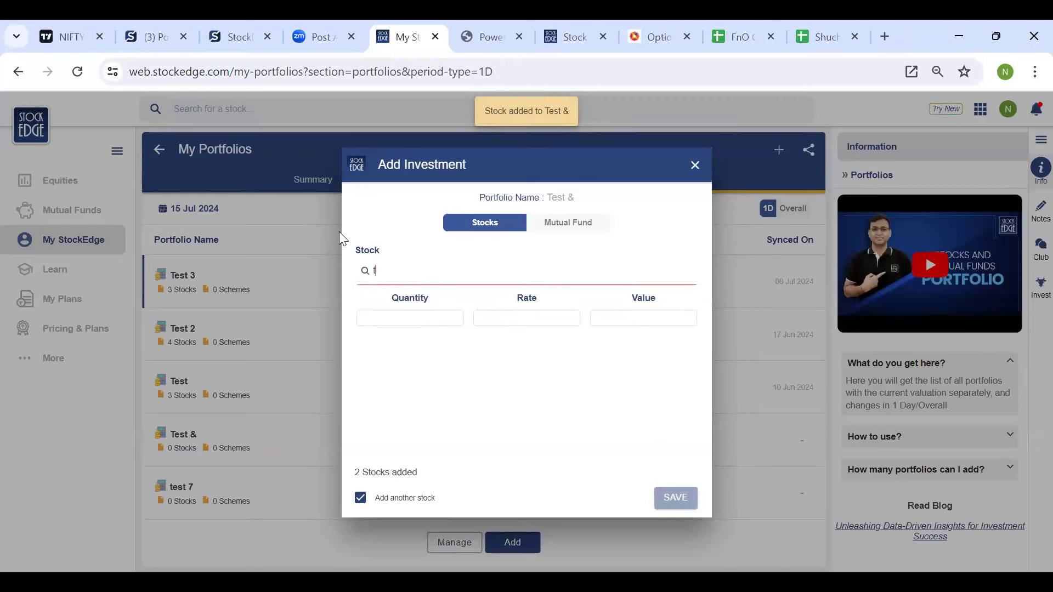
{"action": "type", "text": "ata moto"}
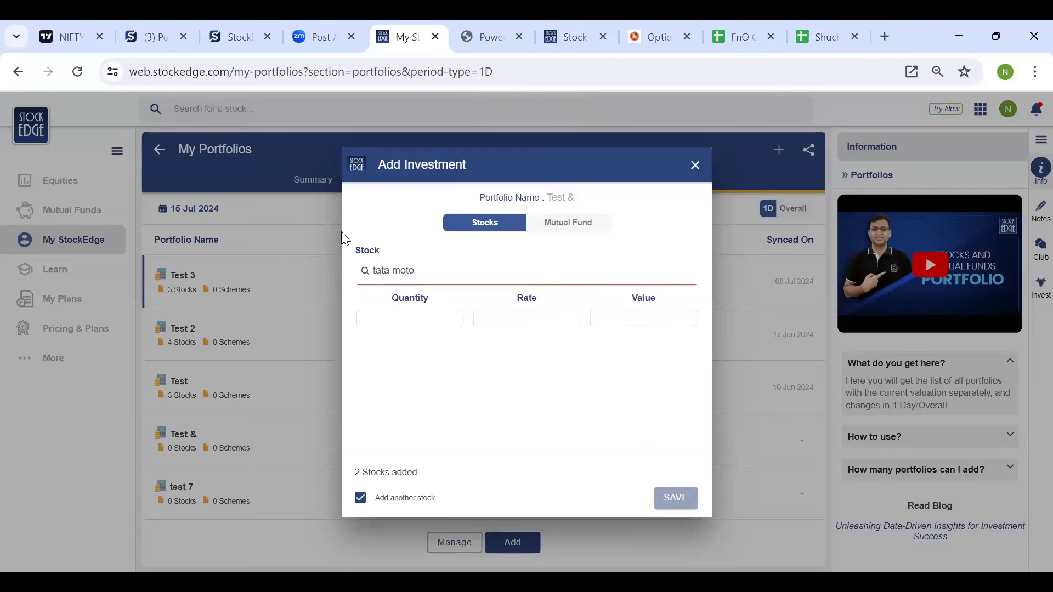
{"action": "left_click", "coordinate": [440, 297]}
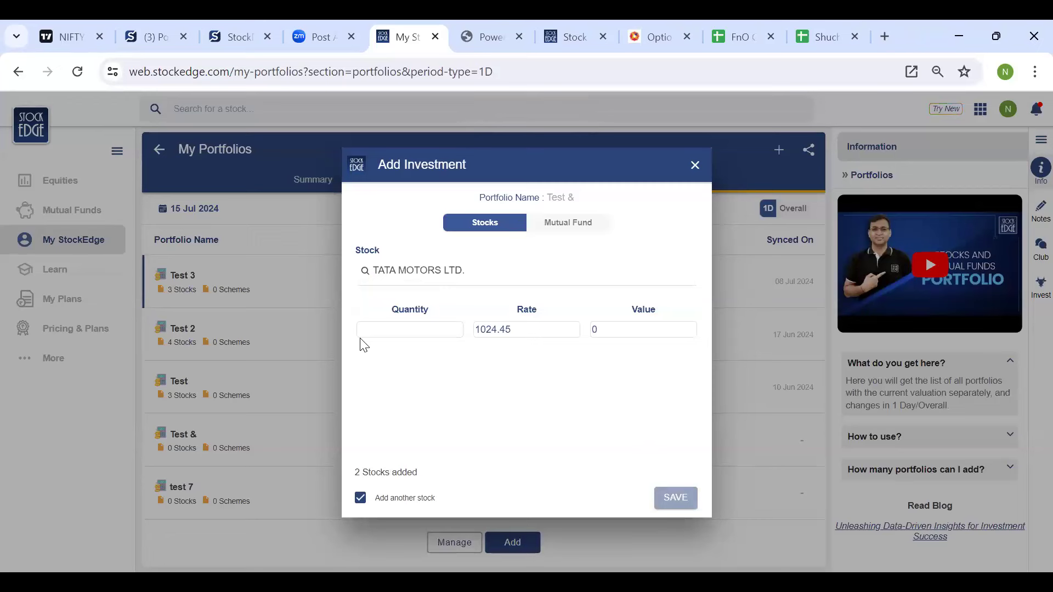
{"action": "type", "text": "100"}
{"action": "key", "text": "Tab"}
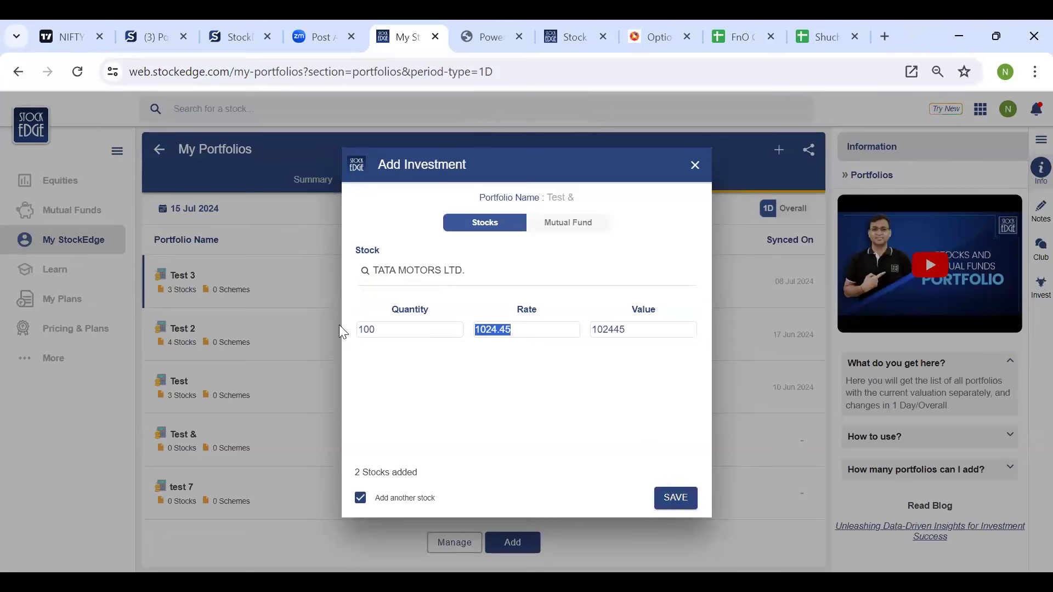
{"action": "type", "text": "900"}
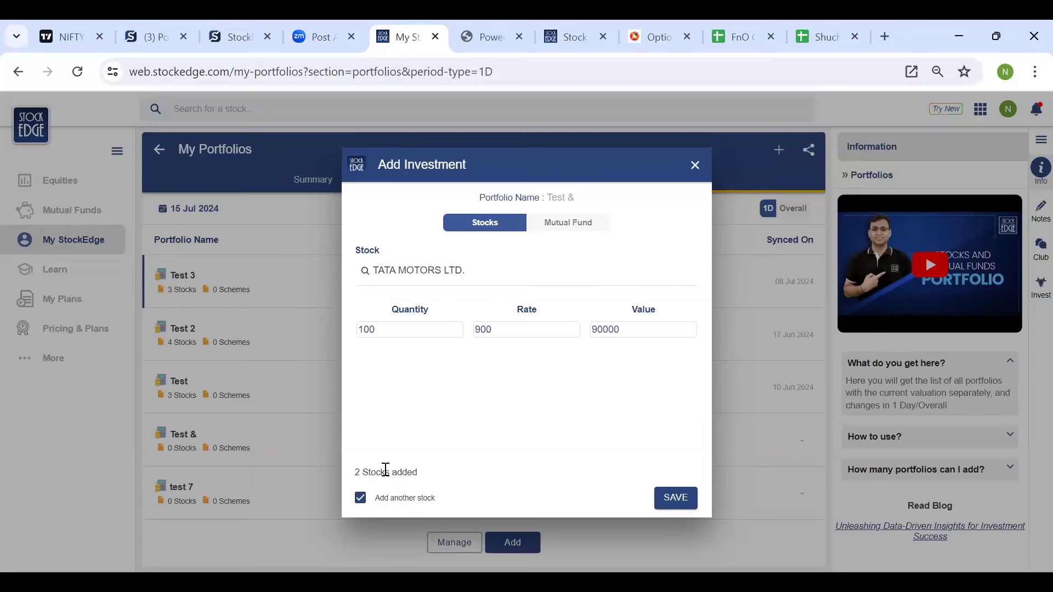
{"action": "key", "text": "space"}
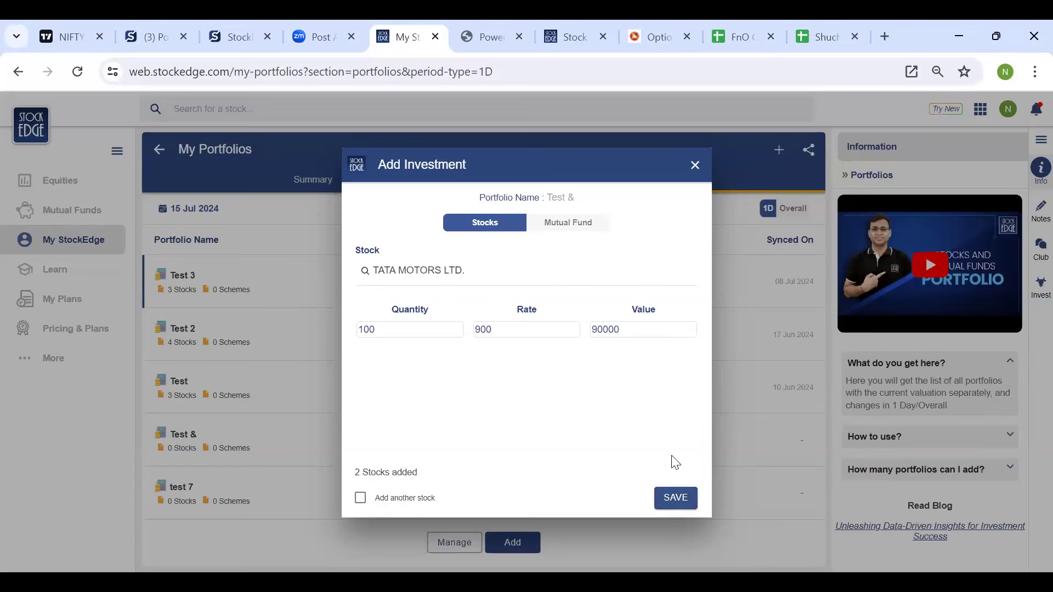
{"action": "key", "text": "Return"}
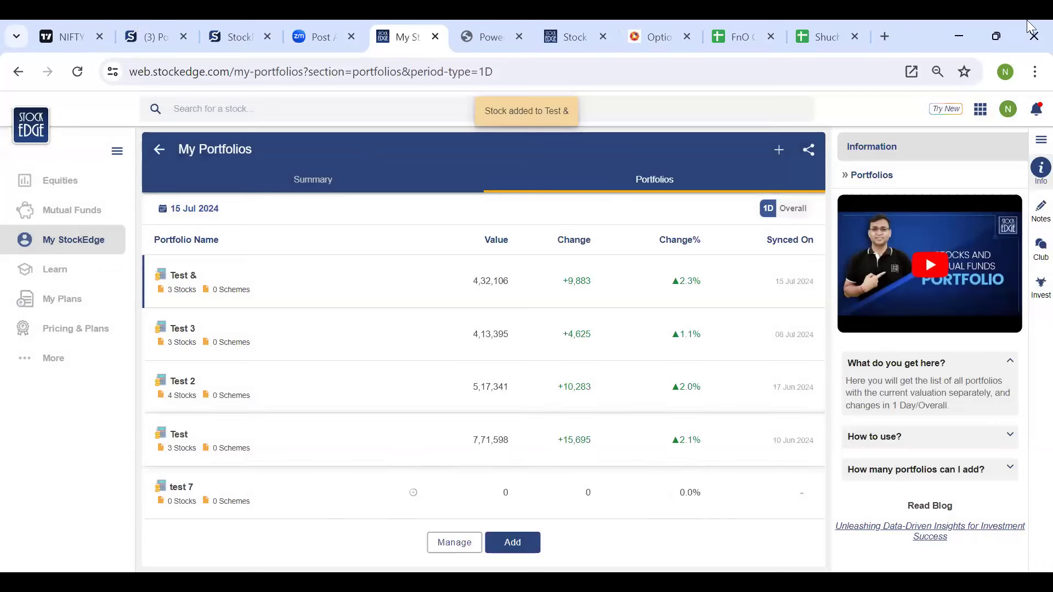
- Open the stock list of the "Test &" portfolio and check the delete option for State Bank Of India without deleting it
{"action": "left_click", "coordinate": [284, 274]}
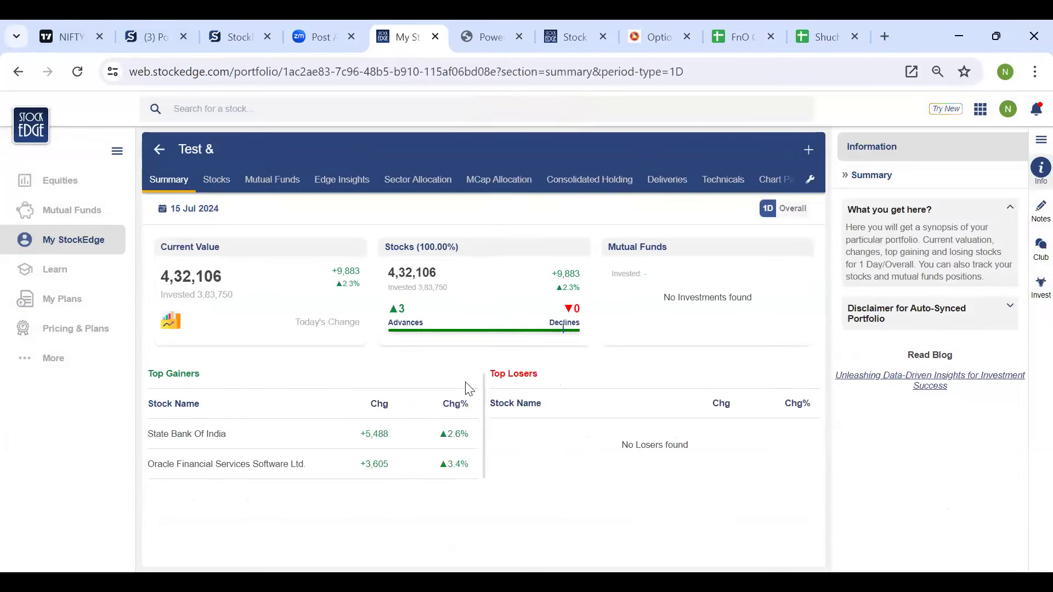
{"action": "left_click", "coordinate": [207, 186]}
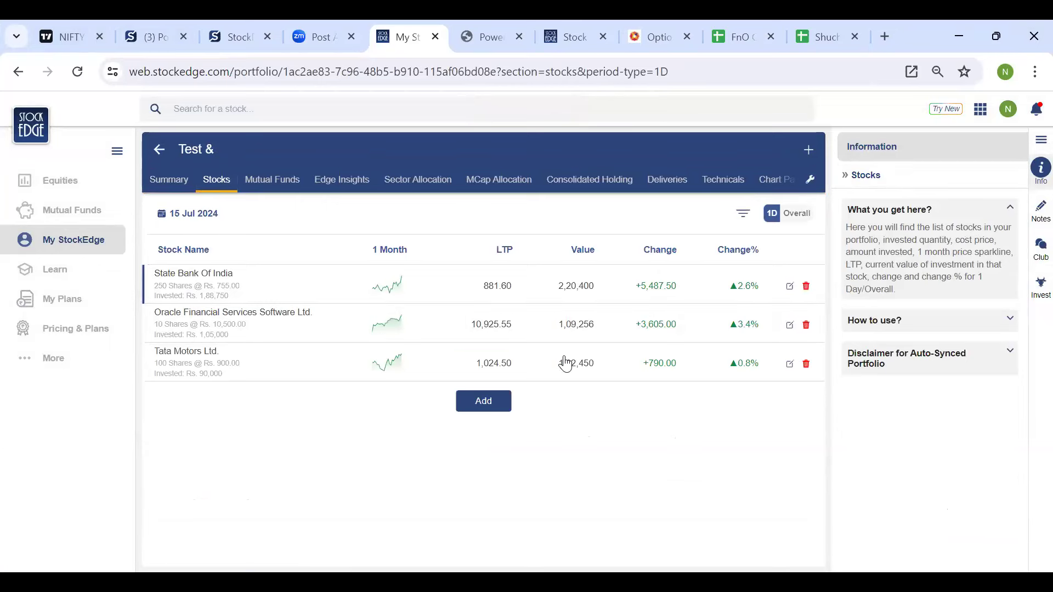
{"action": "left_click", "coordinate": [806, 287]}
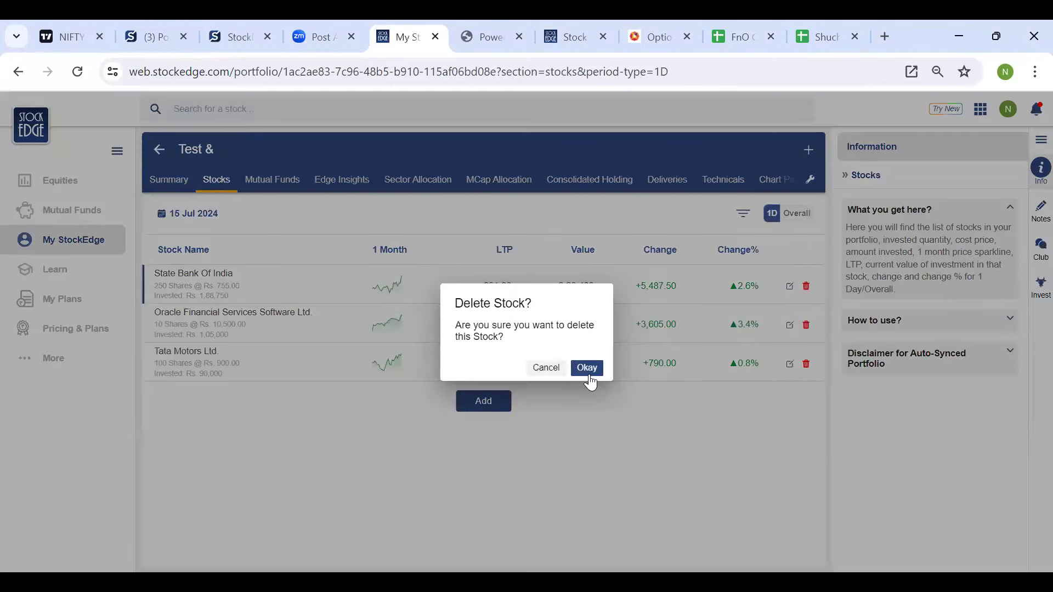
{"action": "left_click", "coordinate": [555, 369]}
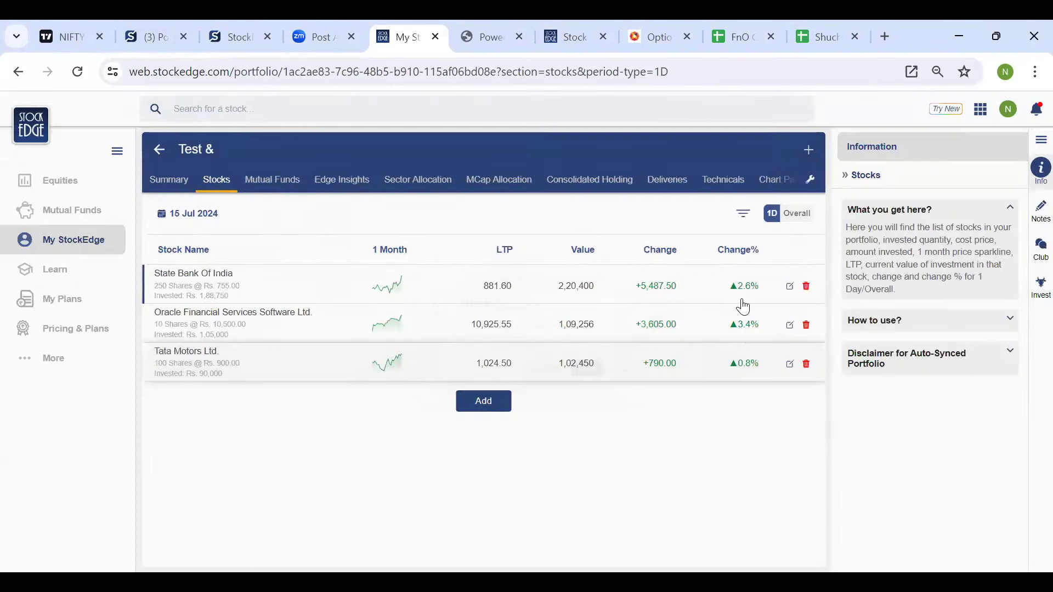
- Check the edit, add and less options for modifying the State Bank Of India investment, leaving it without saving
{"action": "left_click", "coordinate": [790, 286]}
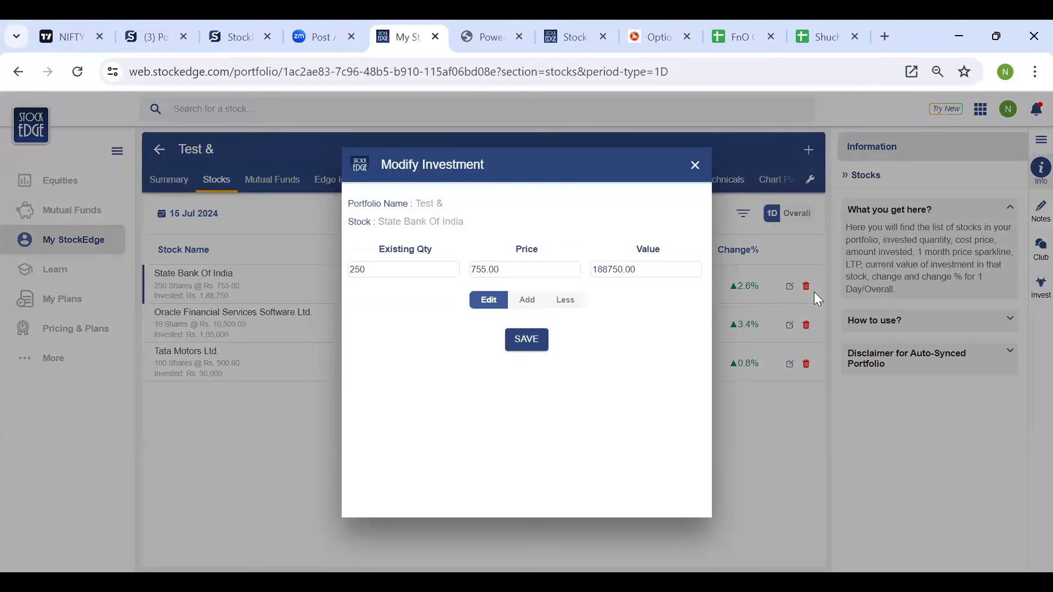
{"action": "left_click", "coordinate": [686, 154]}
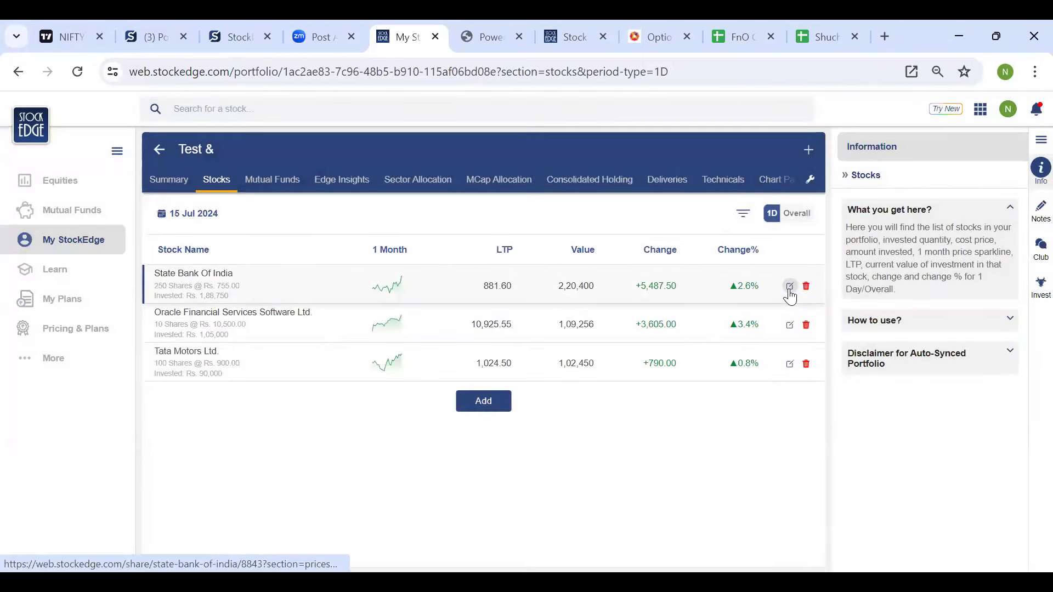
{"action": "left_click", "coordinate": [790, 291]}
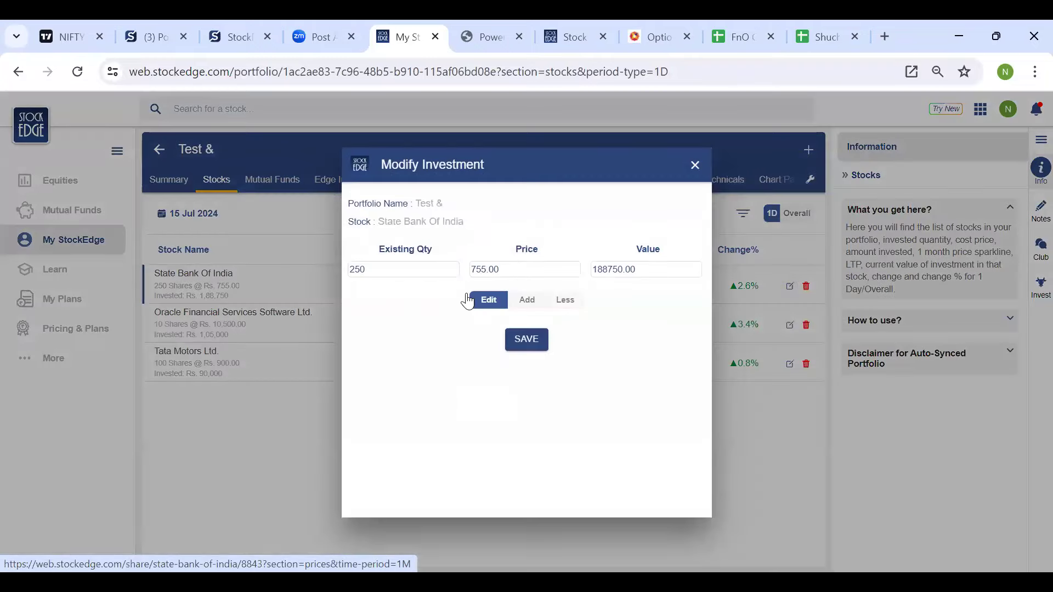
{"action": "left_click", "coordinate": [522, 305]}
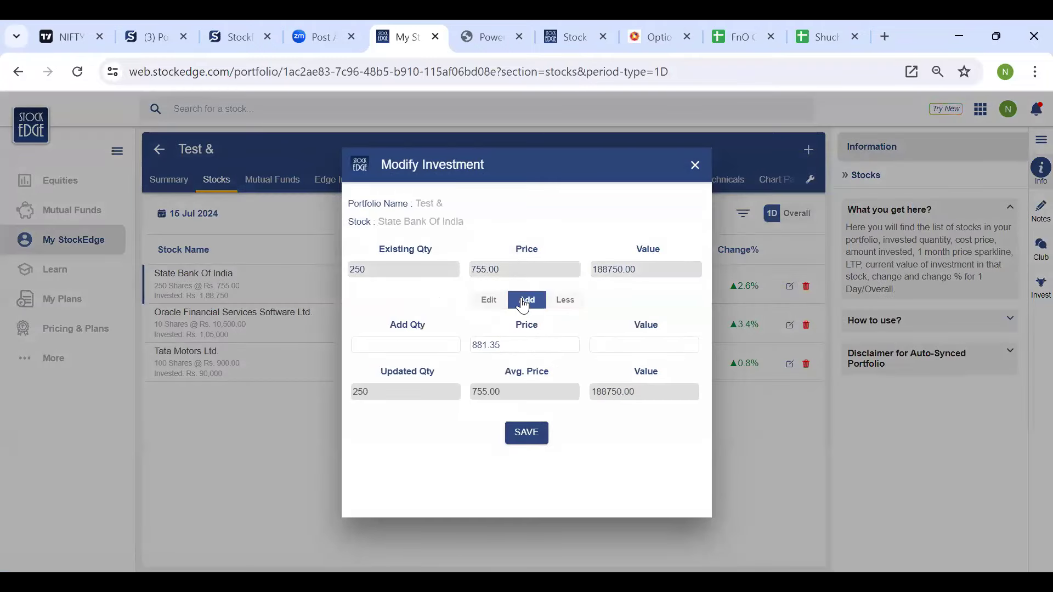
{"action": "left_click", "coordinate": [565, 302]}
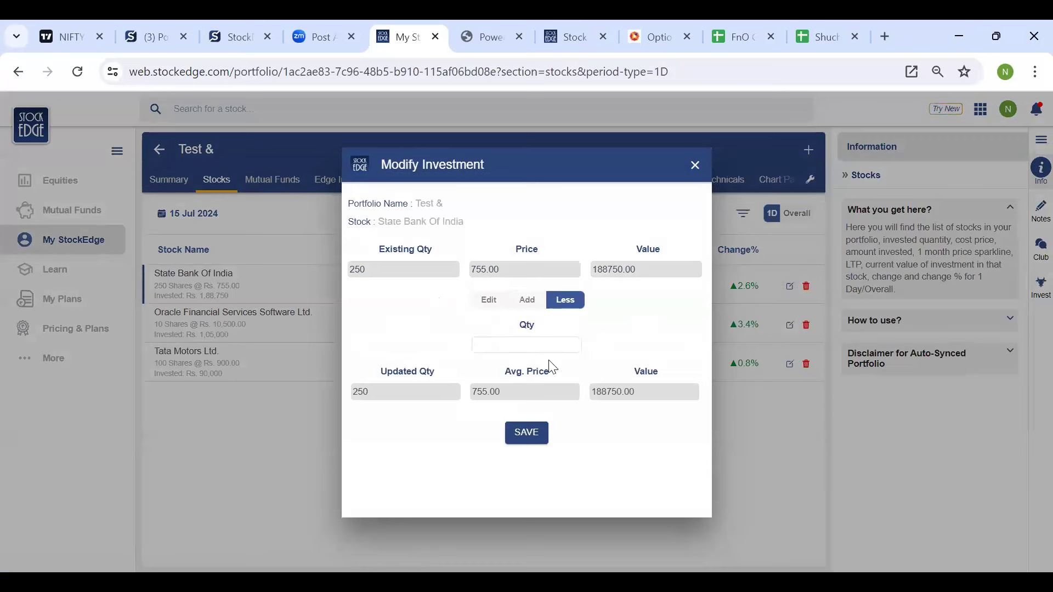
{"action": "left_click", "coordinate": [691, 175]}
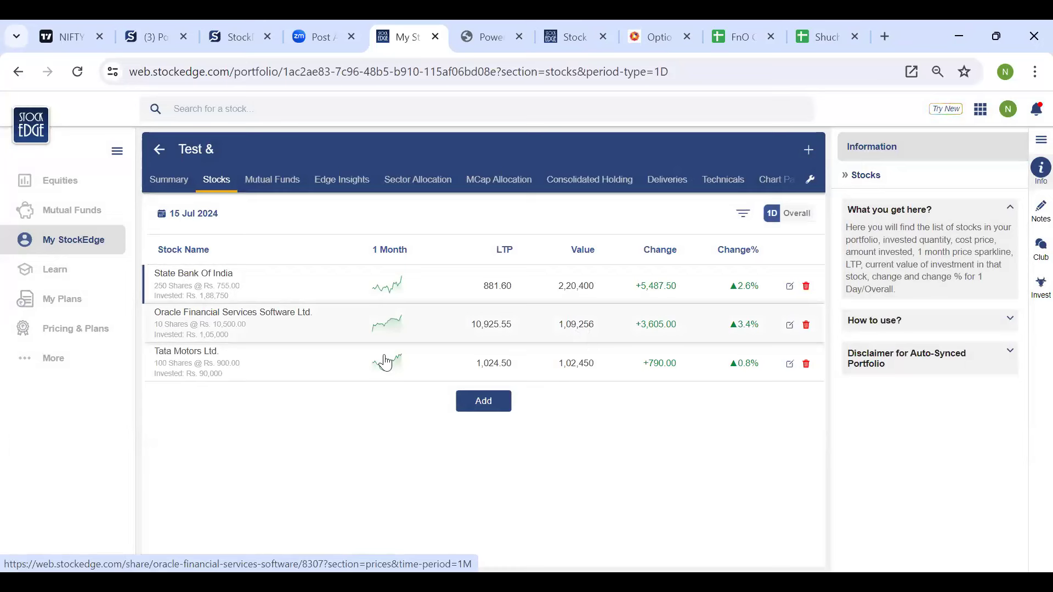
- Manually add HDFC Bank Ltd. to the "Test &" portfolio with quantity 50 at the rate of 1622.1
{"action": "left_click", "coordinate": [486, 406]}
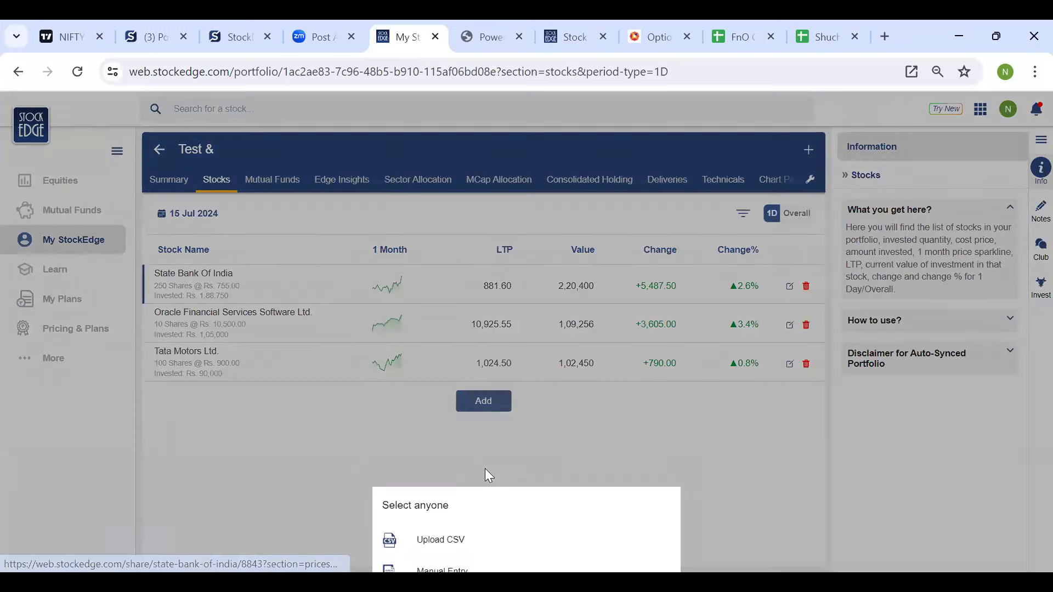
{"action": "left_click", "coordinate": [472, 524]}
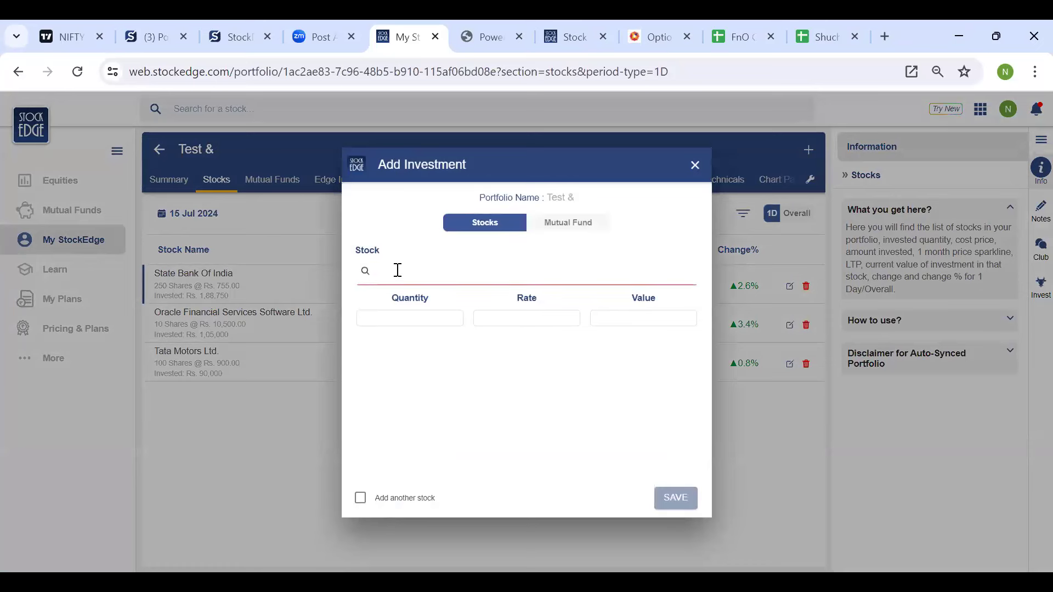
{"action": "type", "text": "hdfc bank"}
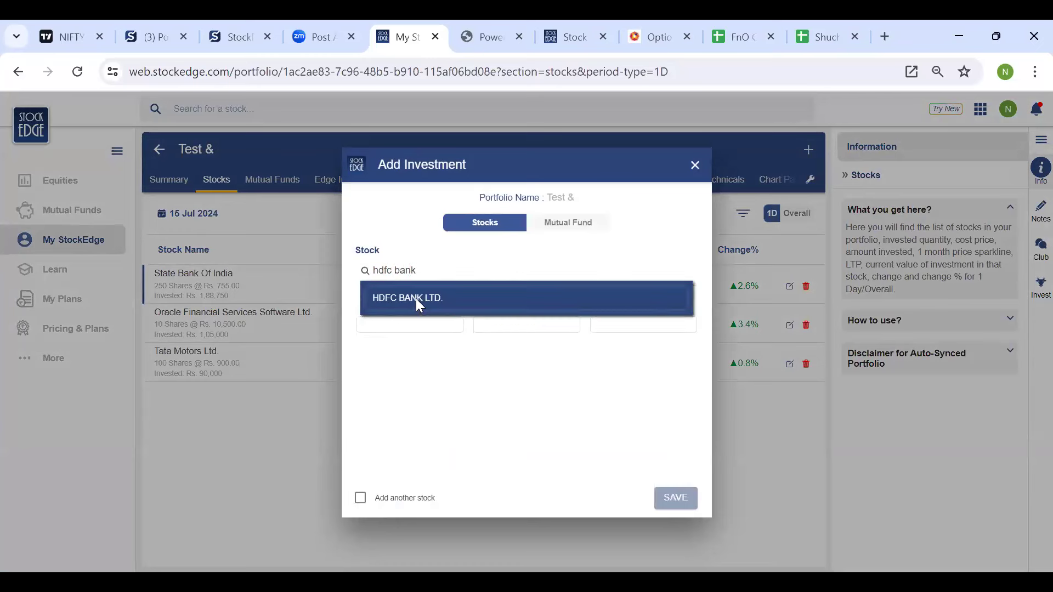
{"action": "left_click", "coordinate": [415, 301]}
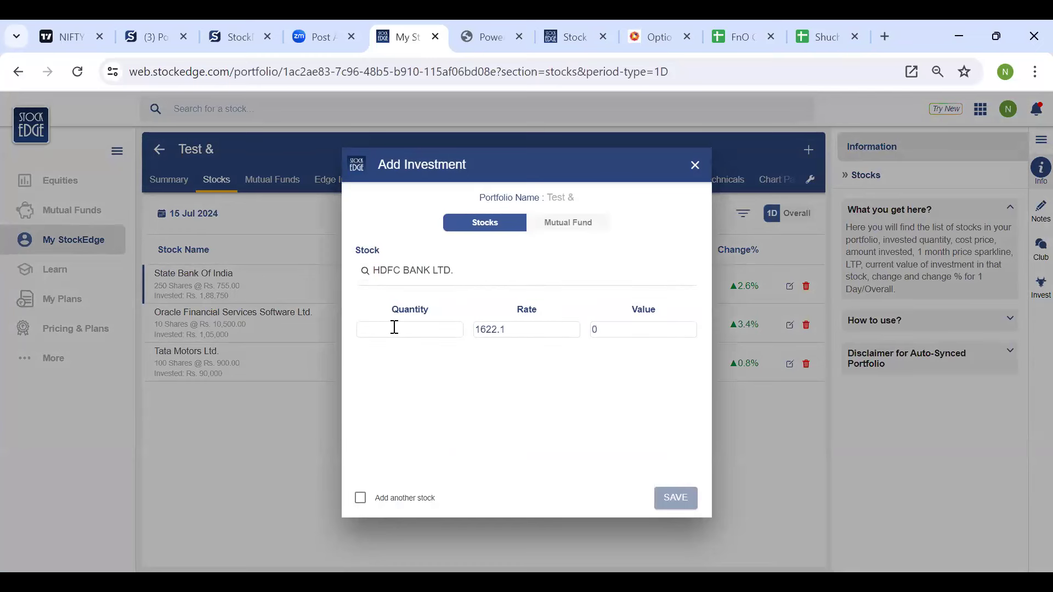
{"action": "left_click", "coordinate": [394, 327]}
{"action": "type", "text": "50"}
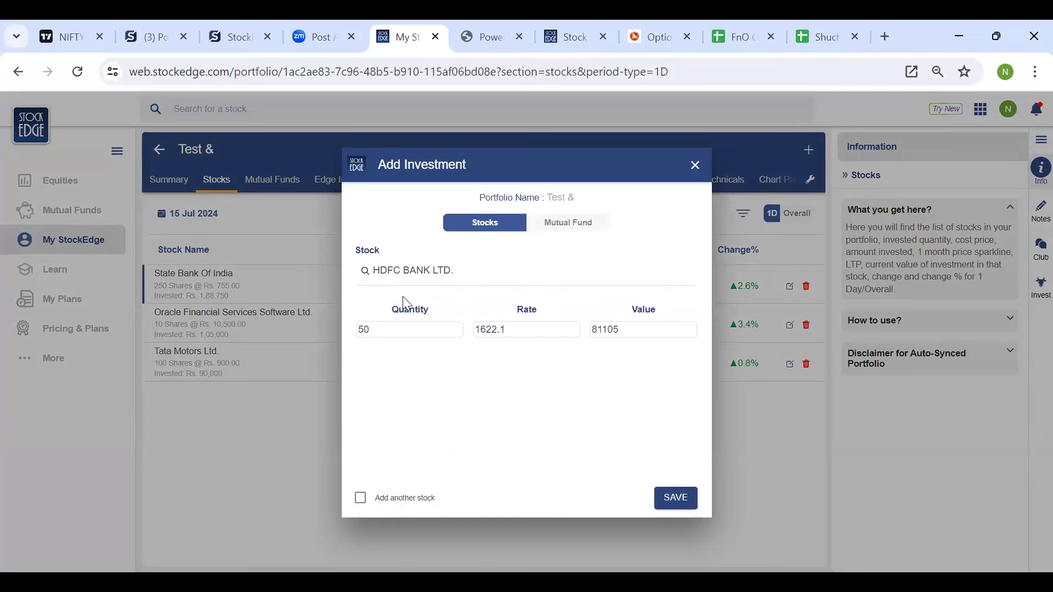
{"action": "key", "text": "Return"}
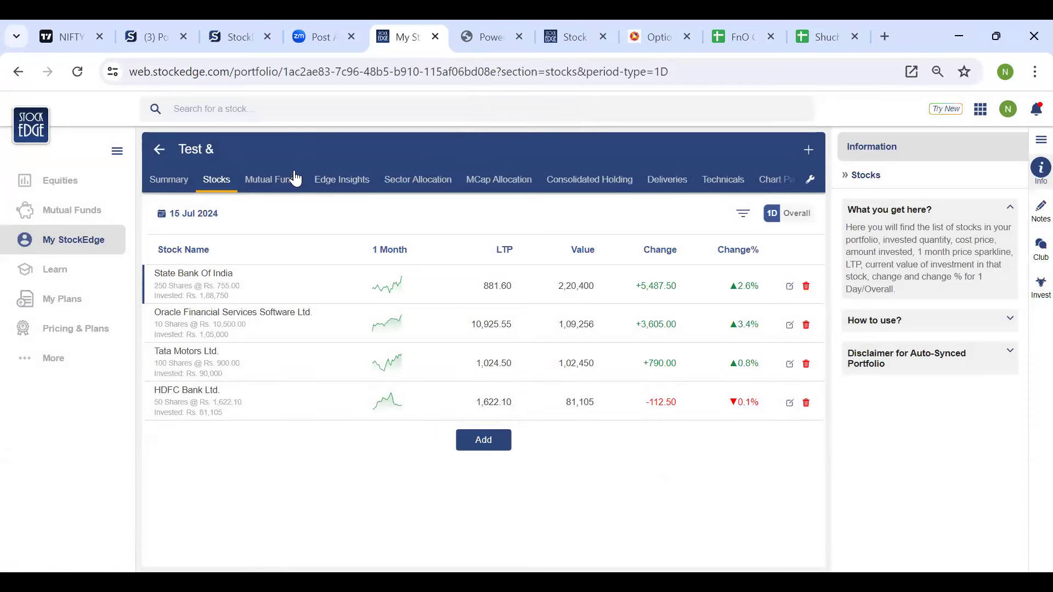
- View the portfolio's mutual fund schemes and check the ways to add an investment, cancelling without adding one
{"action": "left_click", "coordinate": [254, 190]}
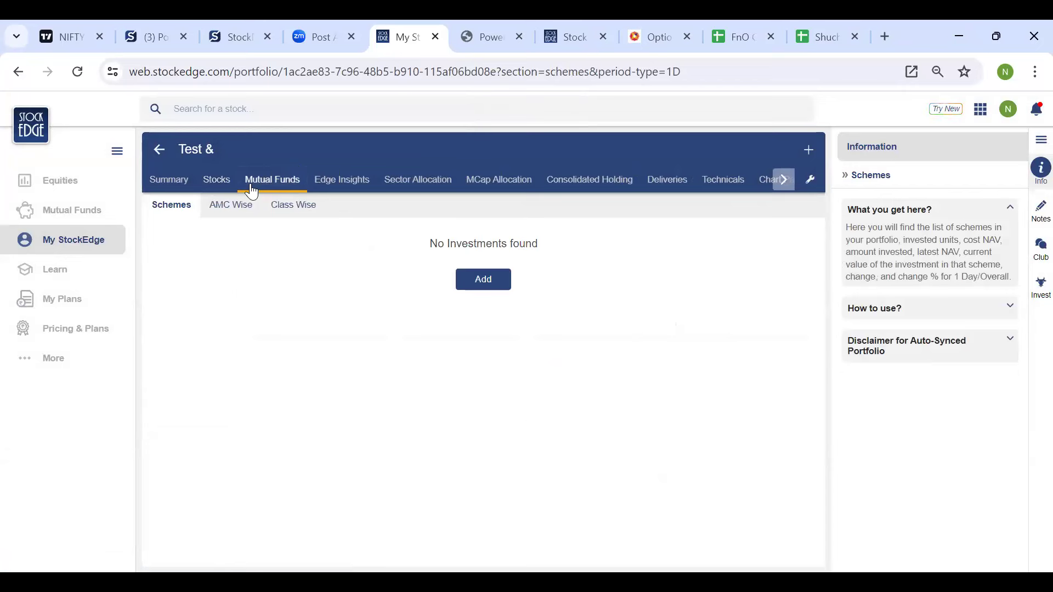
{"action": "left_click", "coordinate": [479, 278]}
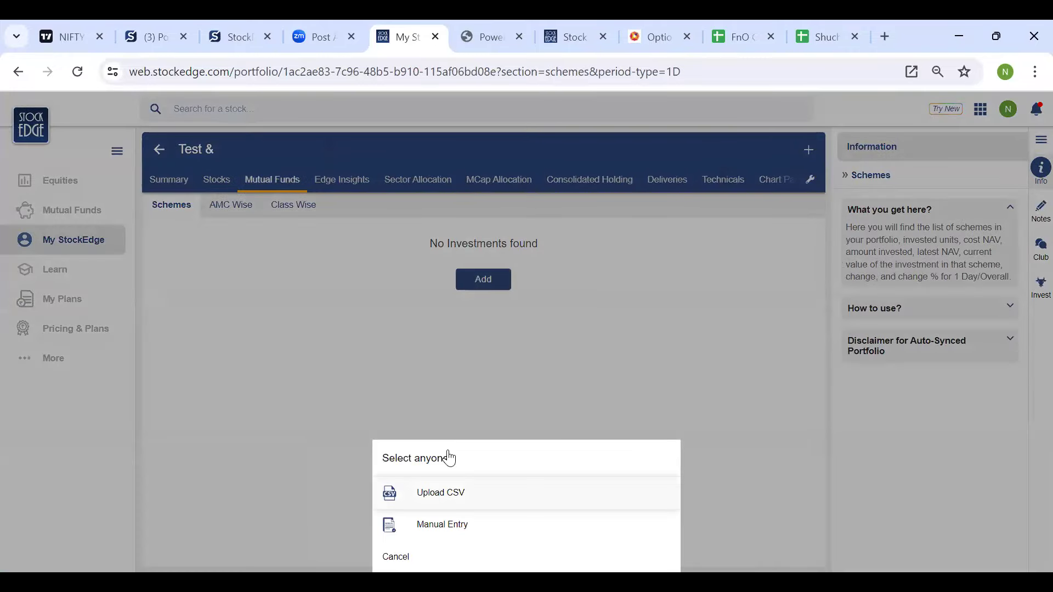
{"action": "key", "text": "Tab"}
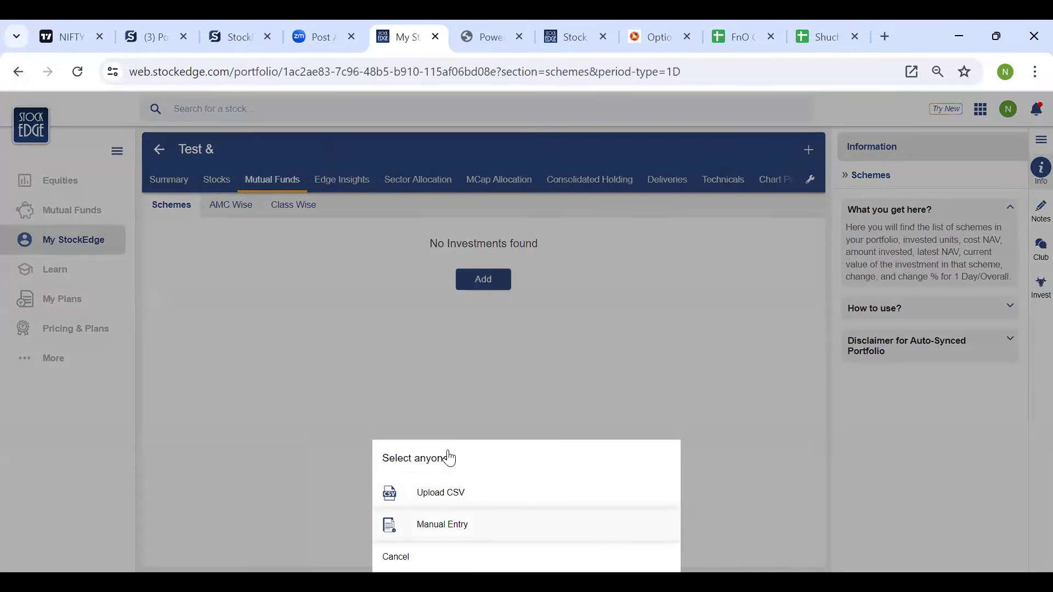
{"action": "left_click", "coordinate": [401, 561]}
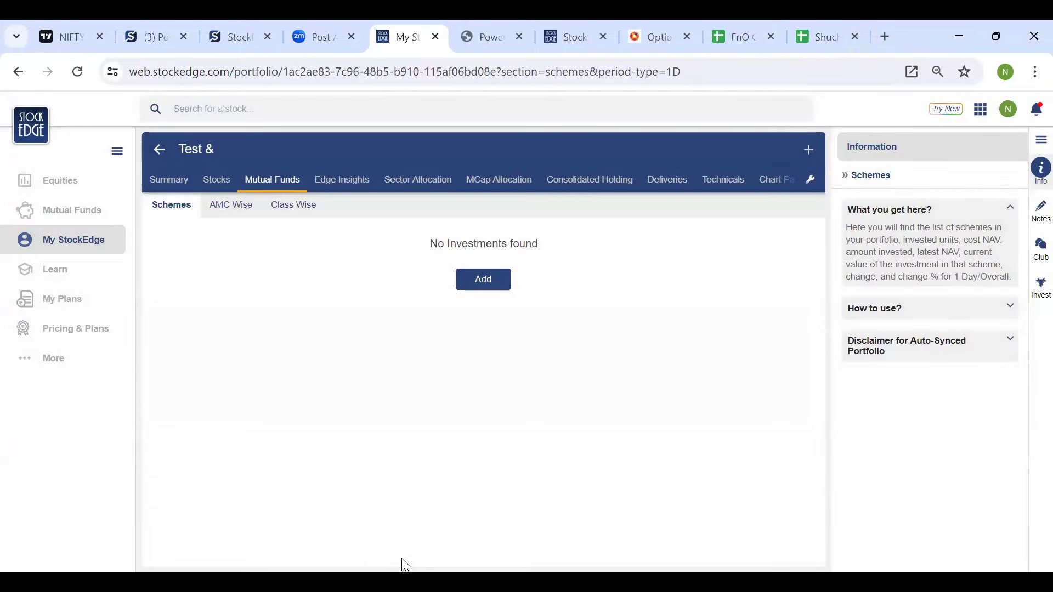
- Review the Edge Insights cards for the stocks in the "Test &" portfolio
{"action": "left_click", "coordinate": [354, 185]}
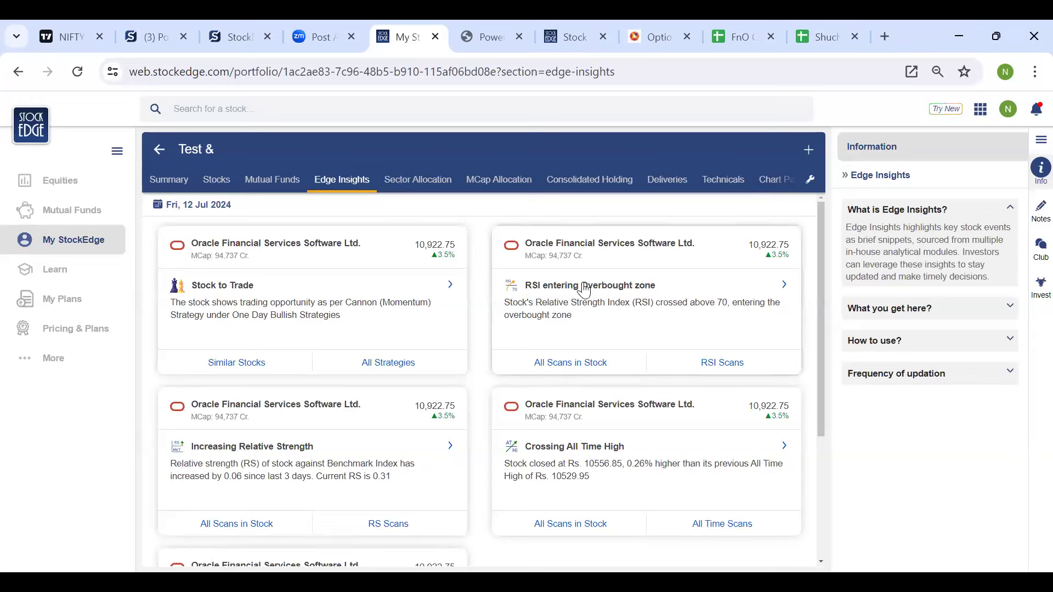
{"action": "scroll", "coordinate": [294, 373], "scroll_direction": "down", "scroll_amount": 3}
{"action": "scroll", "coordinate": [543, 395], "scroll_direction": "up", "scroll_amount": 1}
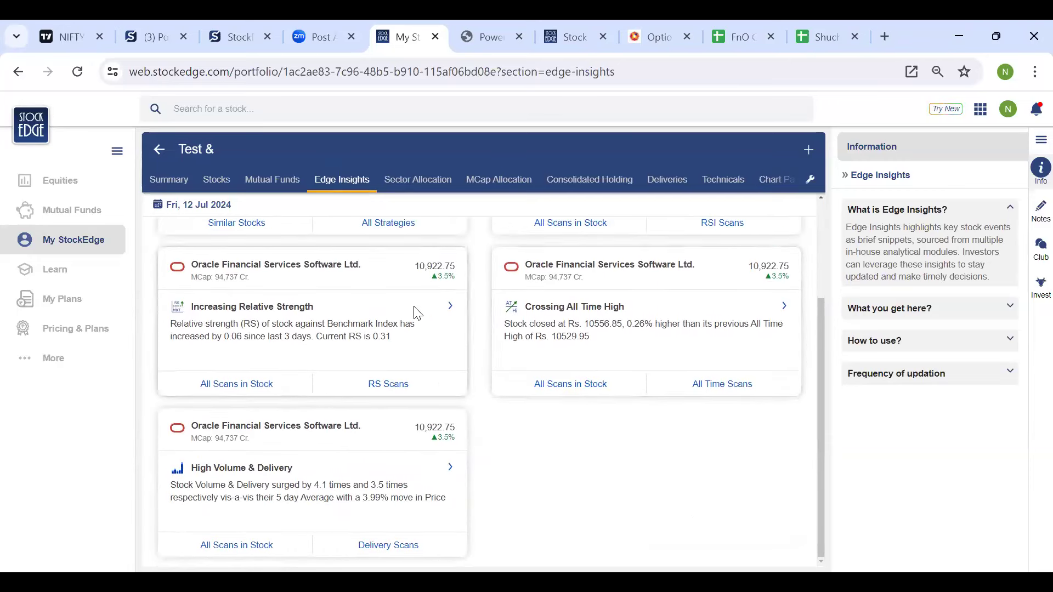
{"action": "scroll", "coordinate": [400, 317], "scroll_direction": "up", "scroll_amount": 3}
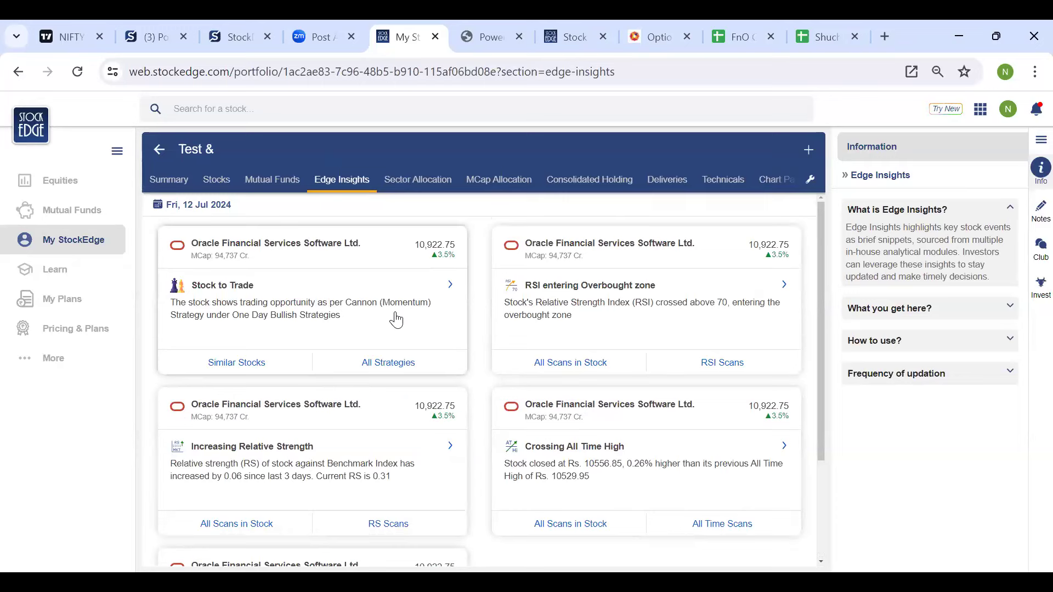
- Review the portfolio's sector allocation chart and table, and view the stock-wise deliveries
{"action": "left_click", "coordinate": [409, 186]}
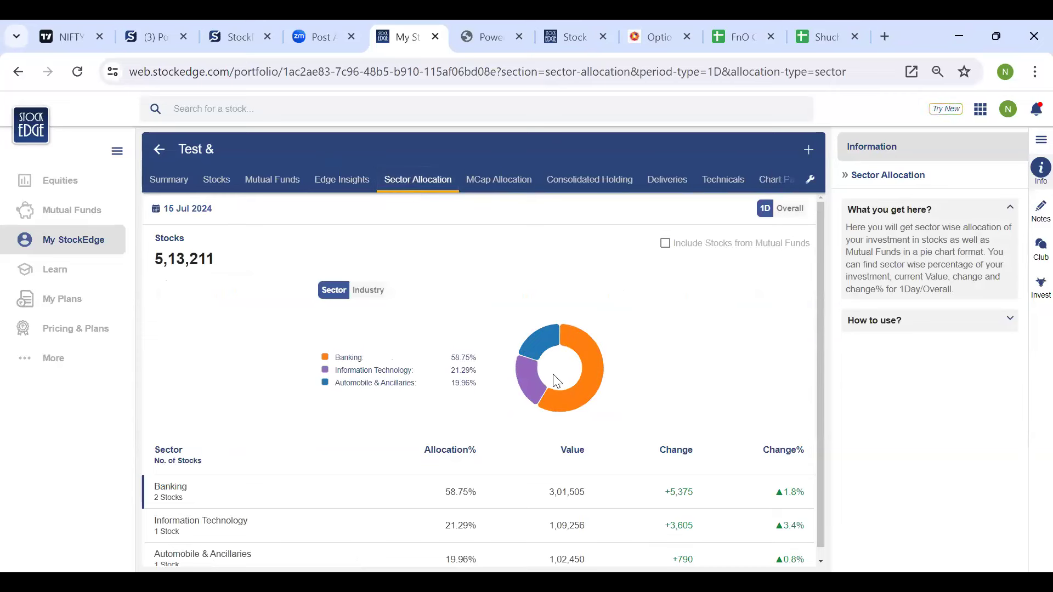
{"action": "scroll", "coordinate": [556, 380], "scroll_direction": "down", "scroll_amount": 1}
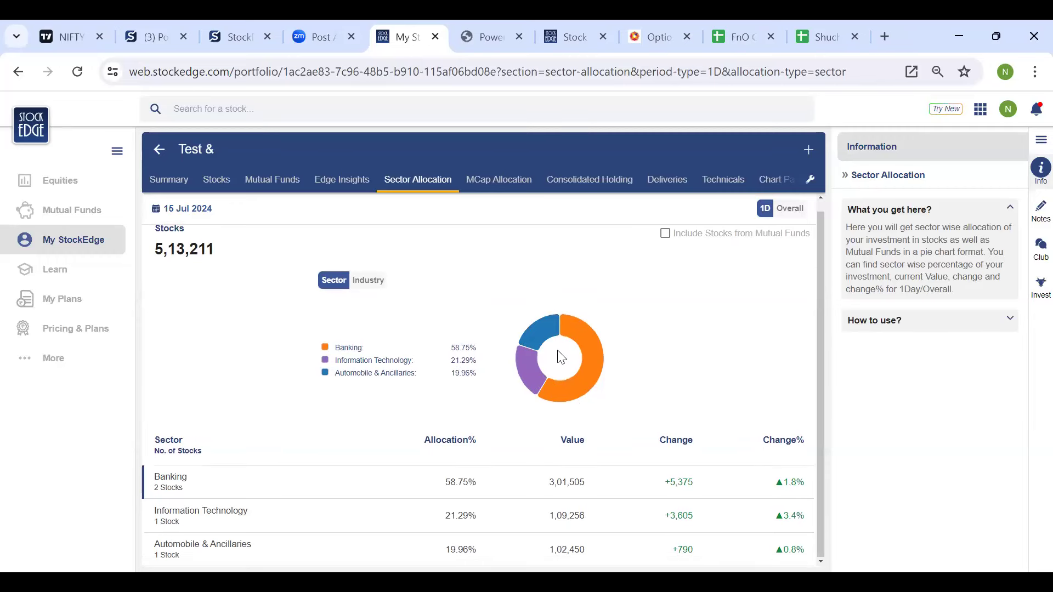
{"action": "left_click", "coordinate": [574, 181]}
{"action": "left_click", "coordinate": [573, 181]}
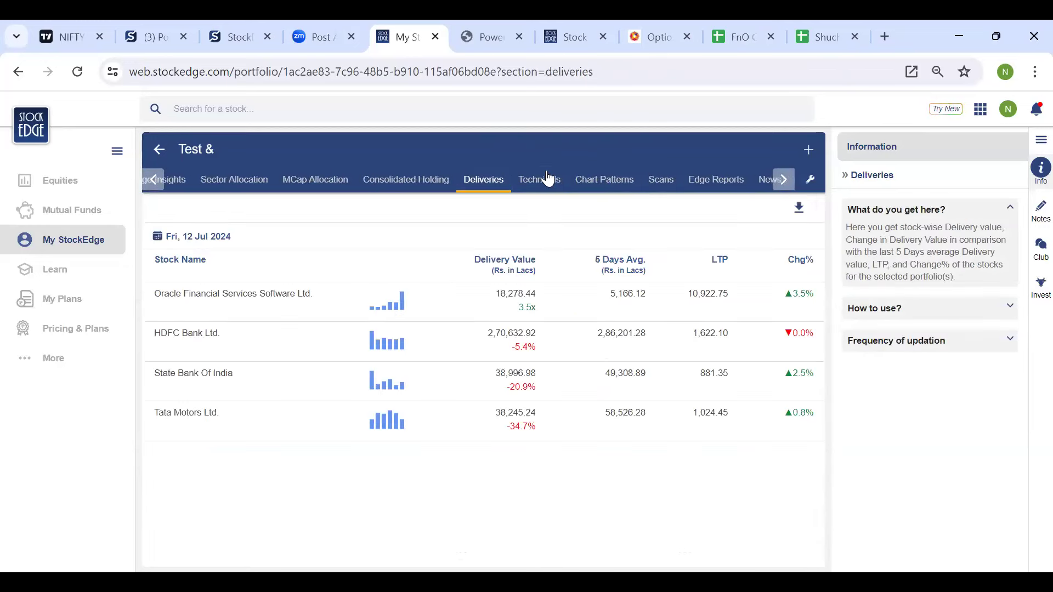
- Show the All Time technical levels and examine the details for HDFC Bank, Oracle Financial Services Software and State Bank Of India
{"action": "left_click", "coordinate": [540, 181]}
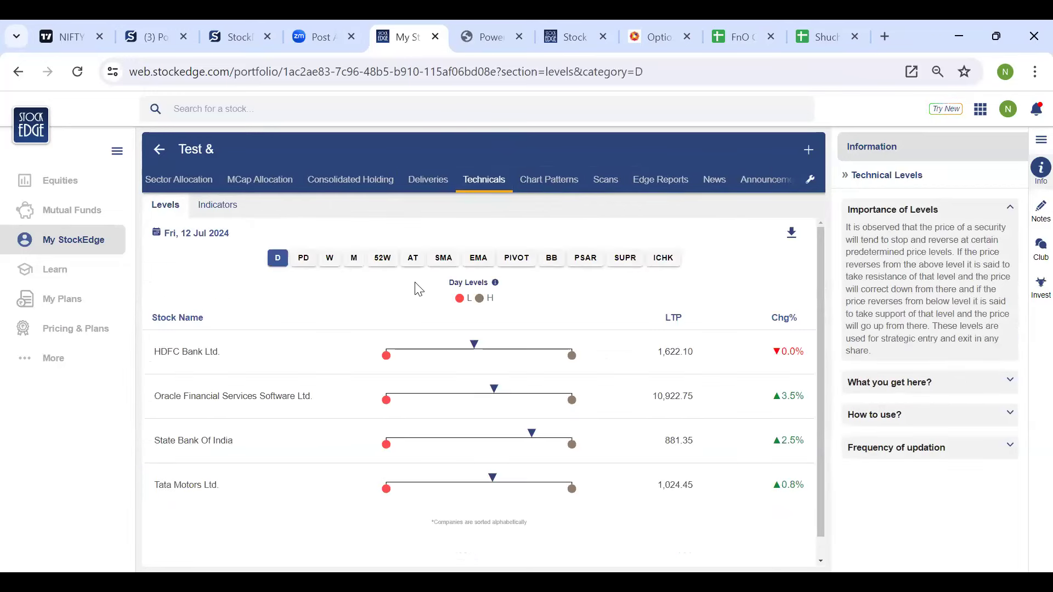
{"action": "left_click", "coordinate": [410, 258]}
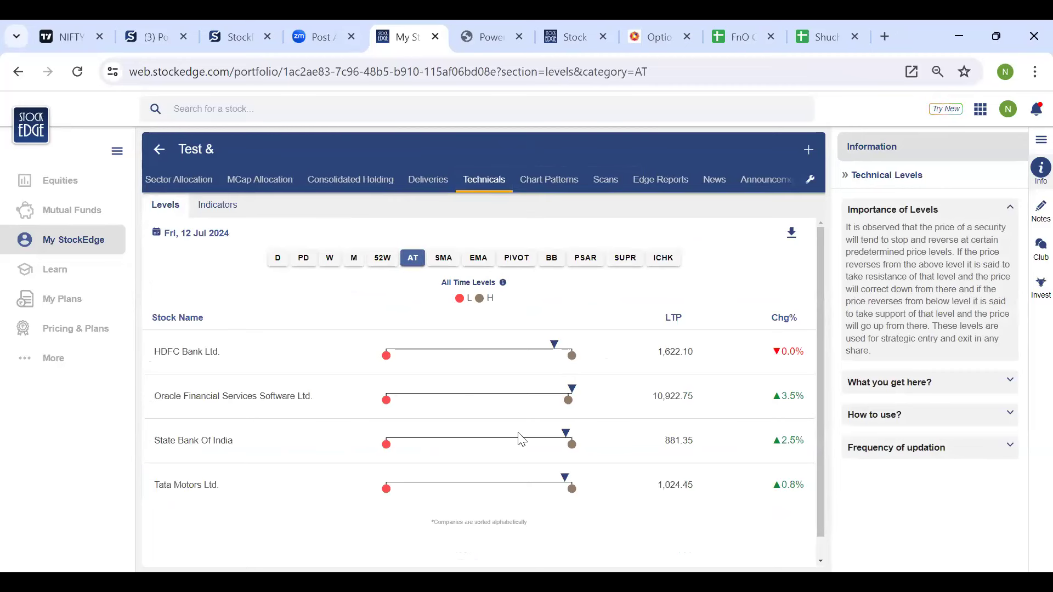
{"action": "scroll", "coordinate": [569, 361], "scroll_direction": "down", "scroll_amount": 1}
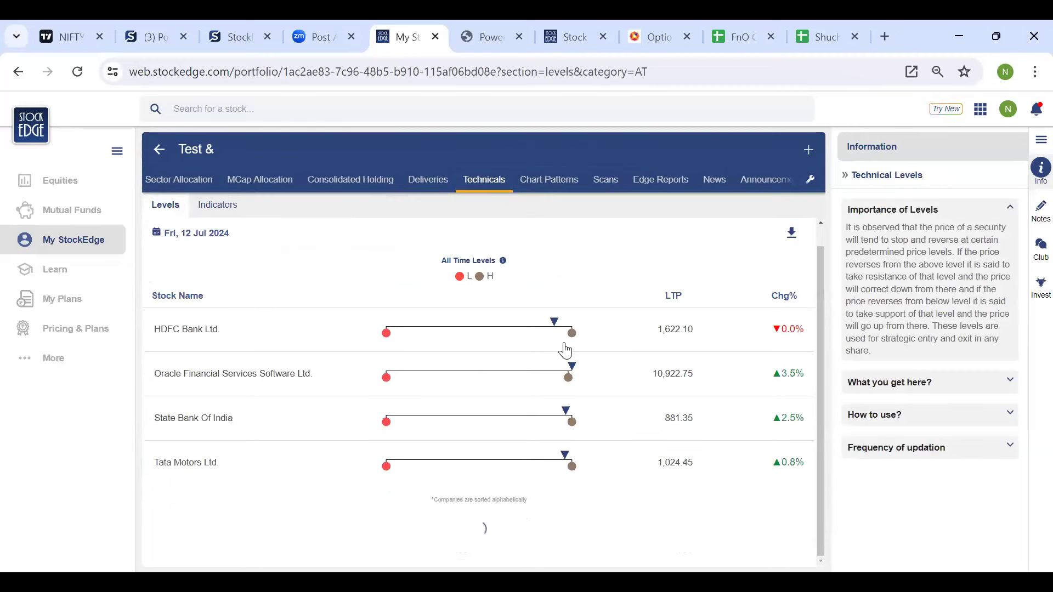
{"action": "left_click", "coordinate": [566, 346]}
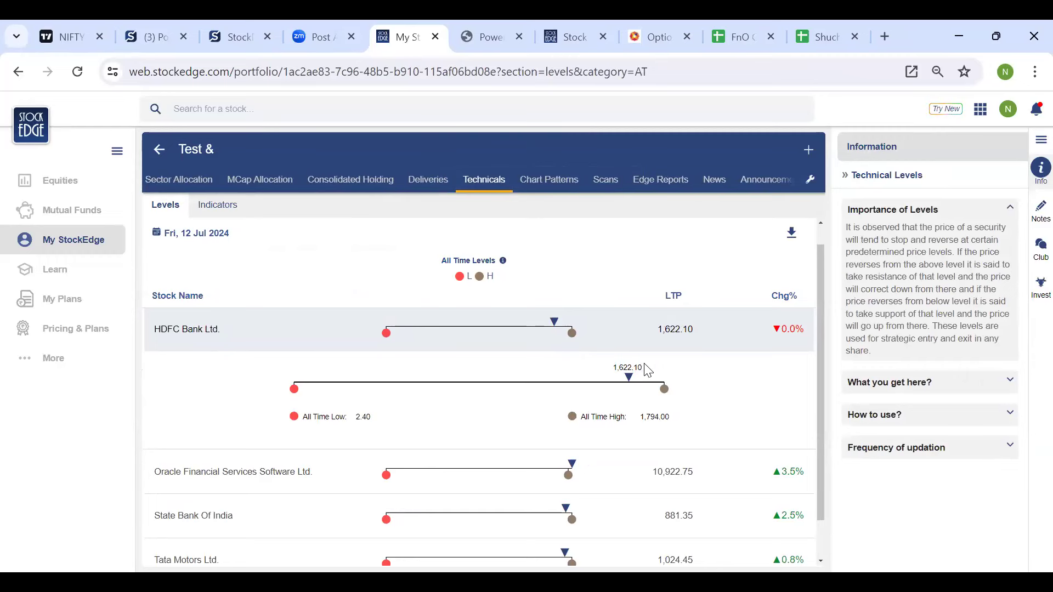
{"action": "left_click", "coordinate": [536, 433]}
{"action": "left_click", "coordinate": [704, 409]}
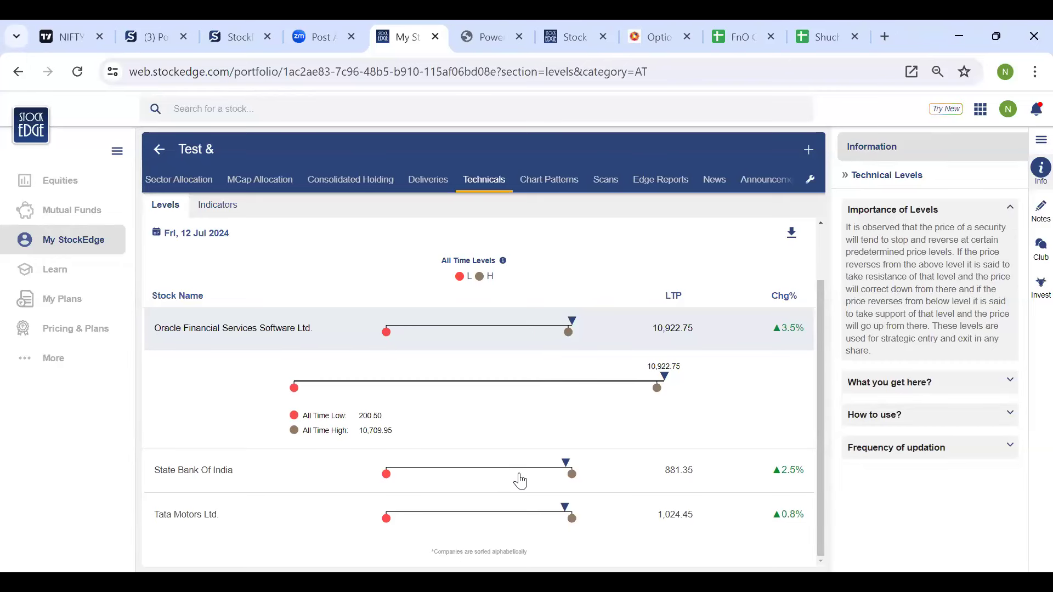
{"action": "left_click", "coordinate": [665, 423]}
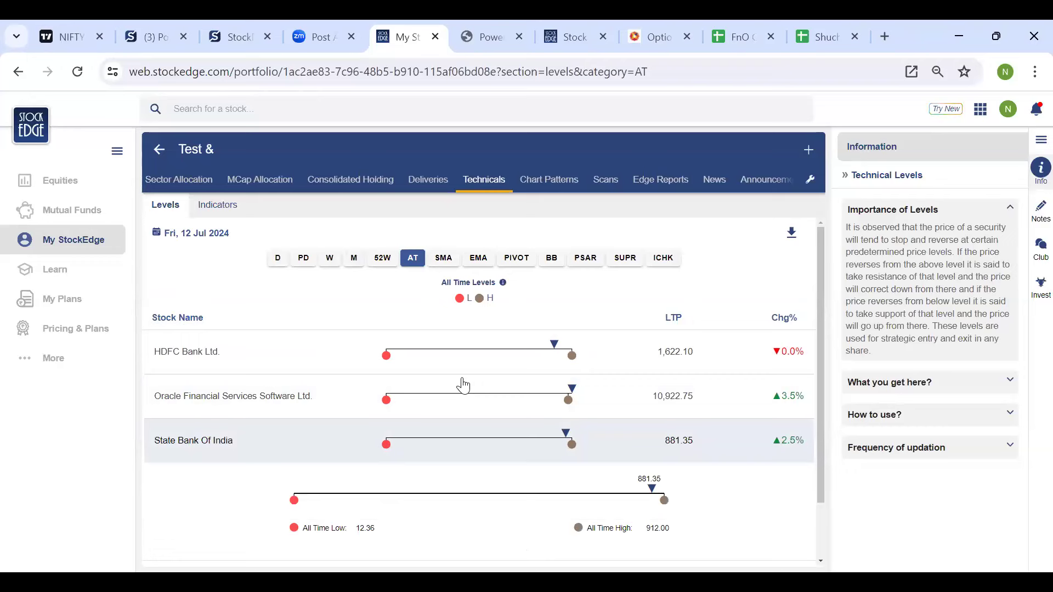
- List the portfolio's past chart patterns, view the Tata Motors Double Top chart, and return to the portfolio
{"action": "left_click", "coordinate": [535, 179]}
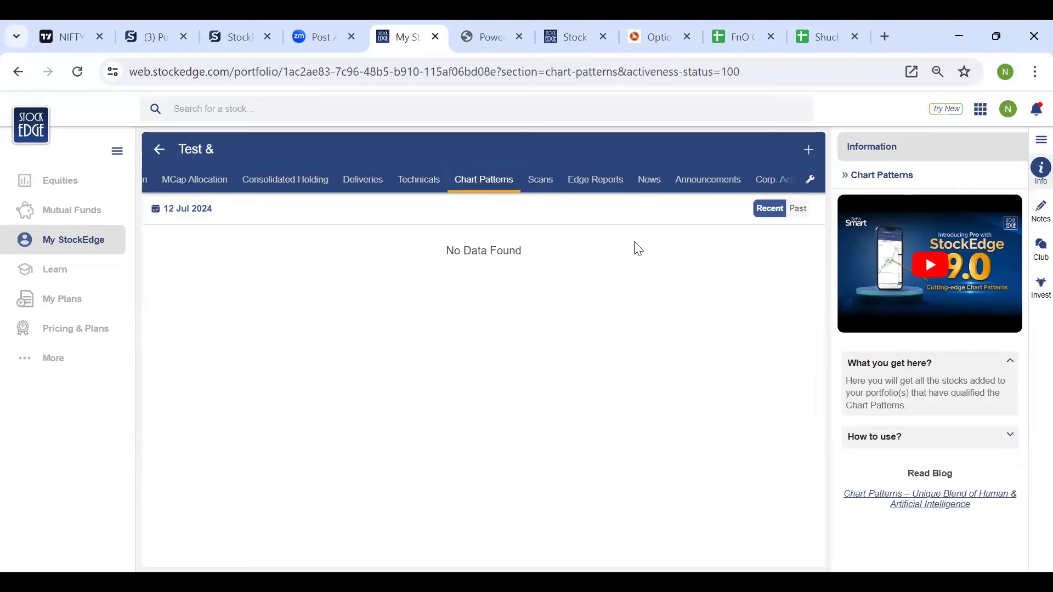
{"action": "left_click", "coordinate": [793, 215]}
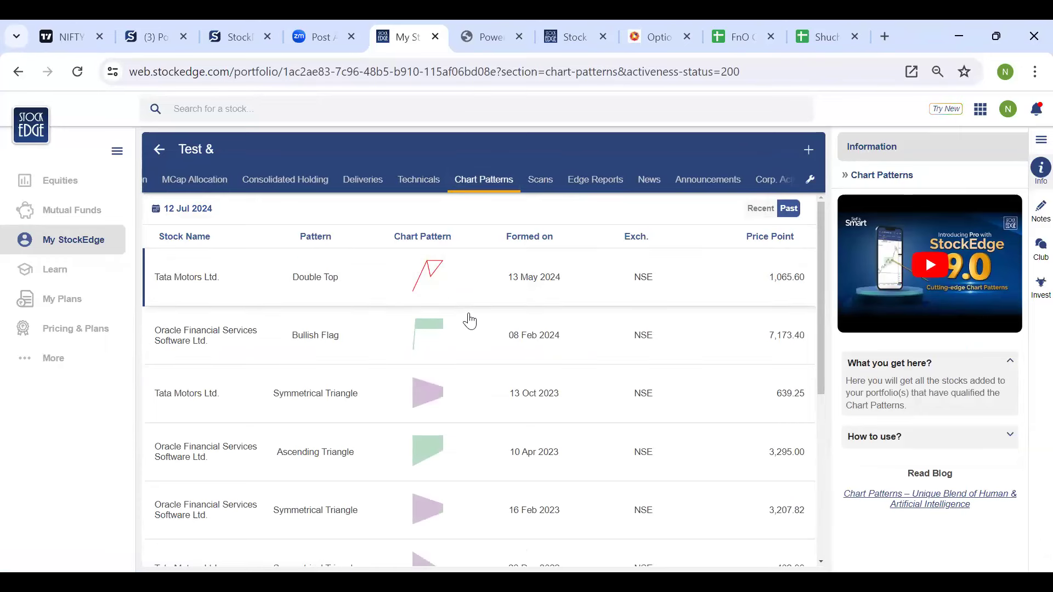
{"action": "left_click", "coordinate": [441, 291]}
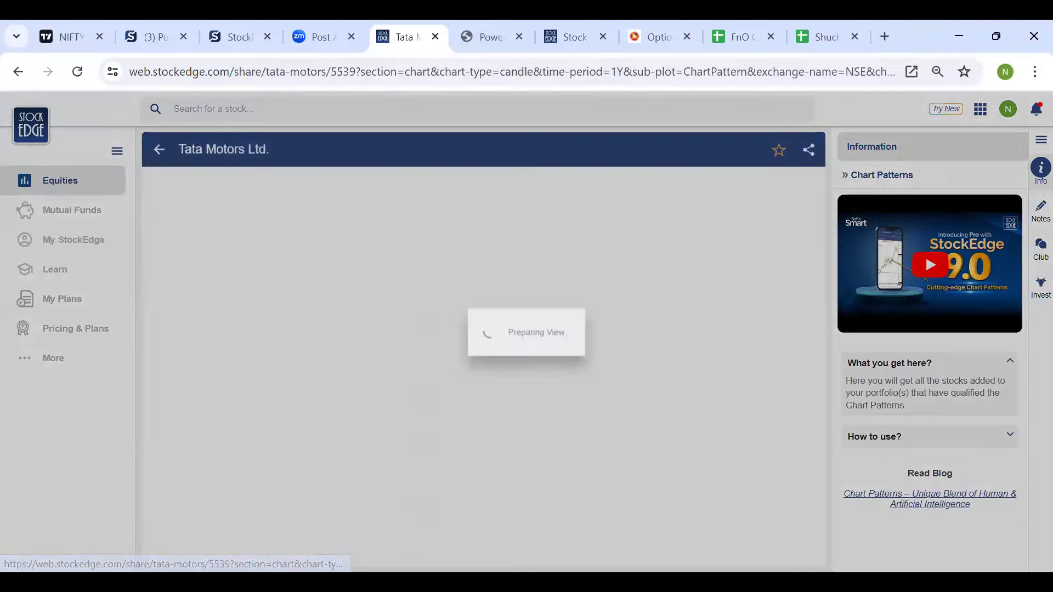
{"action": "scroll", "coordinate": [671, 307], "scroll_direction": "up", "scroll_amount": 2}
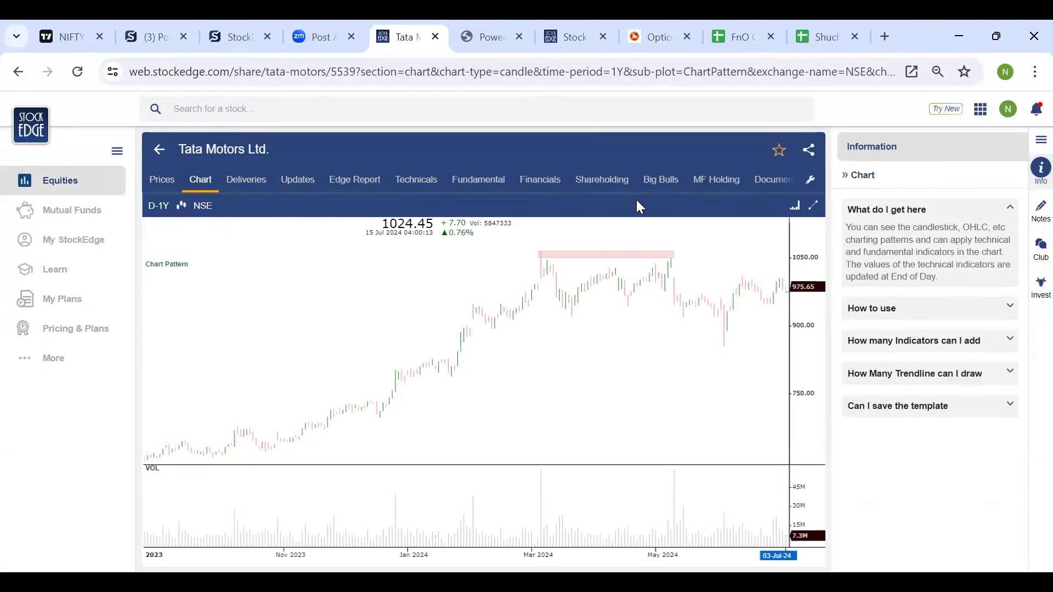
{"action": "left_click", "coordinate": [159, 156]}
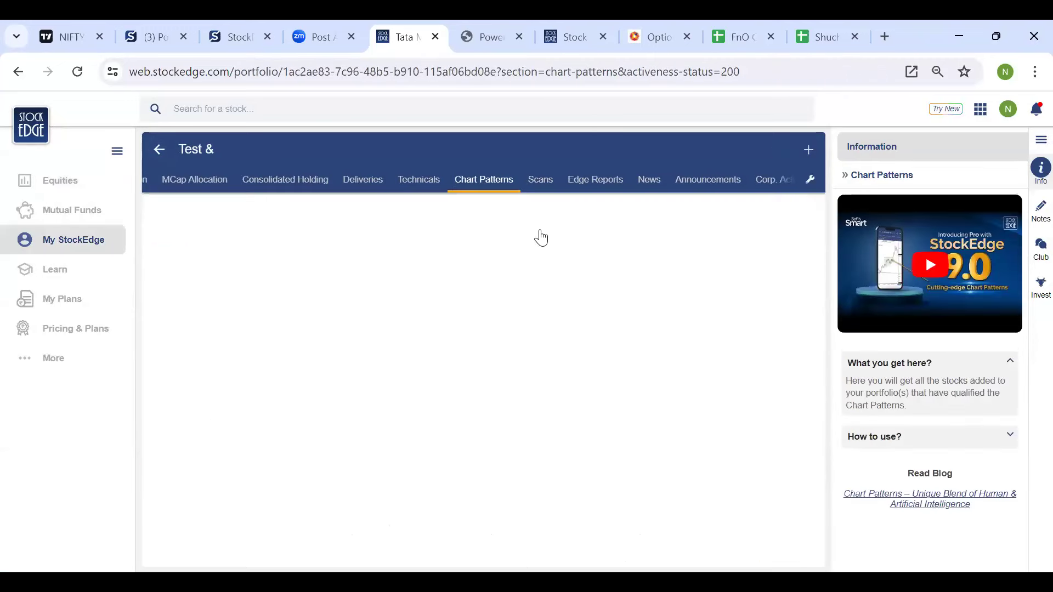
- Show all technical scans that the stocks in the "Test &" portfolio qualify for
{"action": "left_click", "coordinate": [538, 179]}
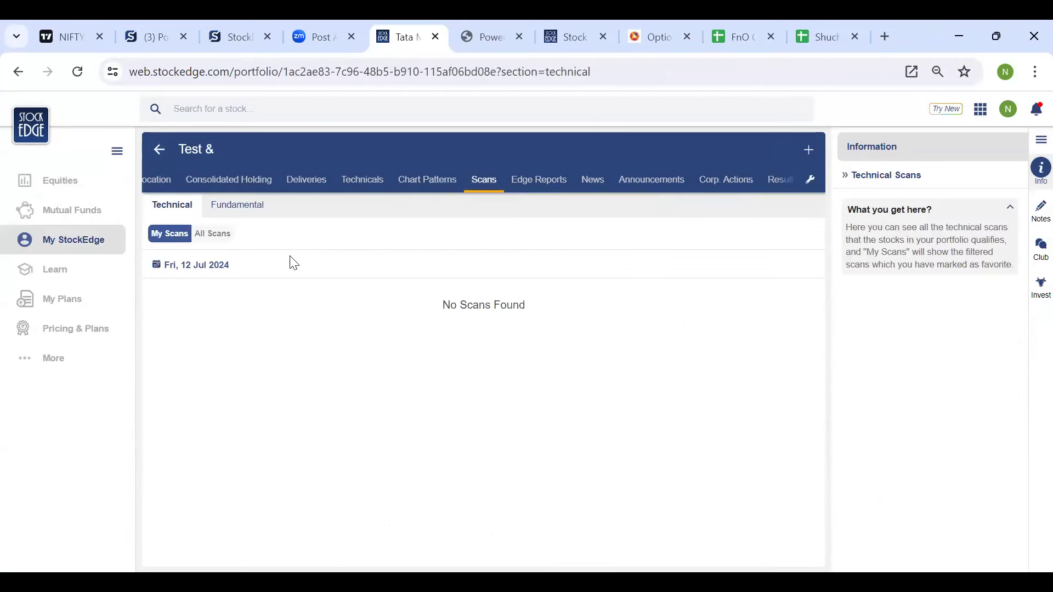
{"action": "left_click", "coordinate": [211, 235]}
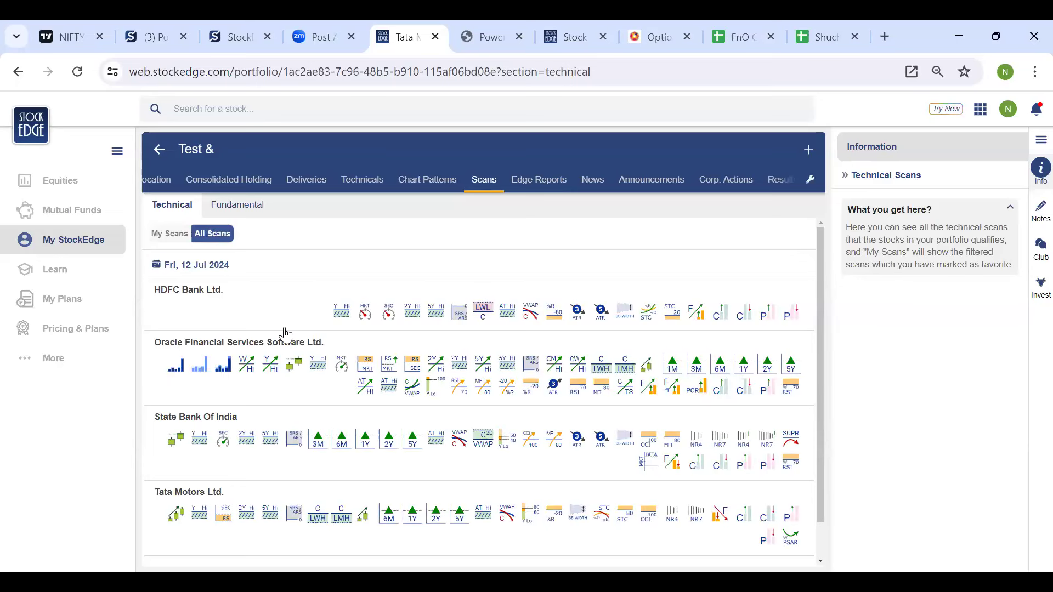
- Look through the stocks' technical scans, view the full list for HDFC Bank, and return to the portfolio
{"action": "scroll", "coordinate": [495, 397], "scroll_direction": "down", "scroll_amount": 1}
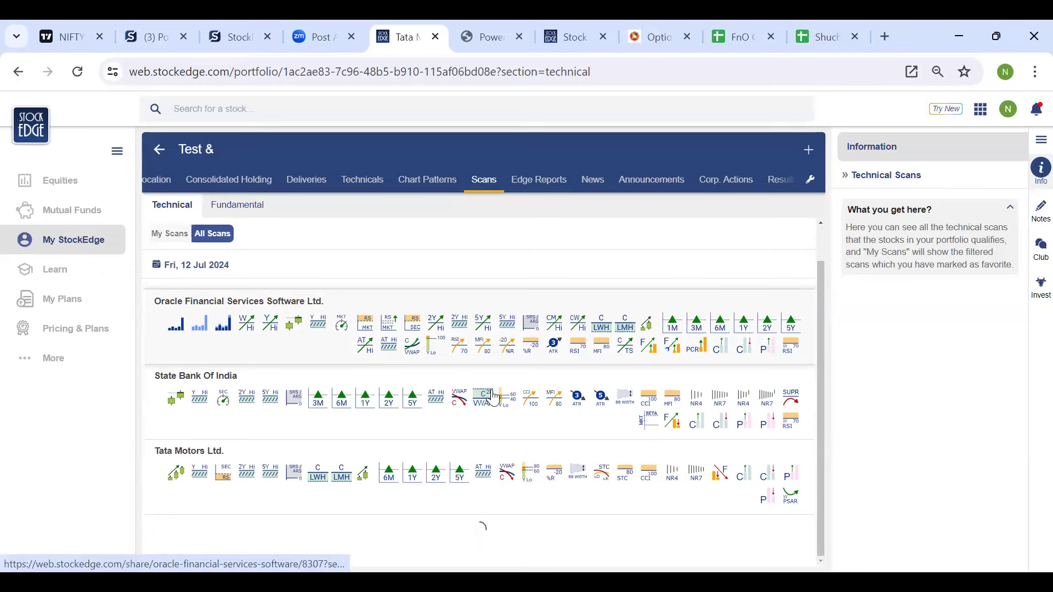
{"action": "scroll", "coordinate": [483, 356], "scroll_direction": "up", "scroll_amount": 1}
{"action": "left_click", "coordinate": [472, 315]}
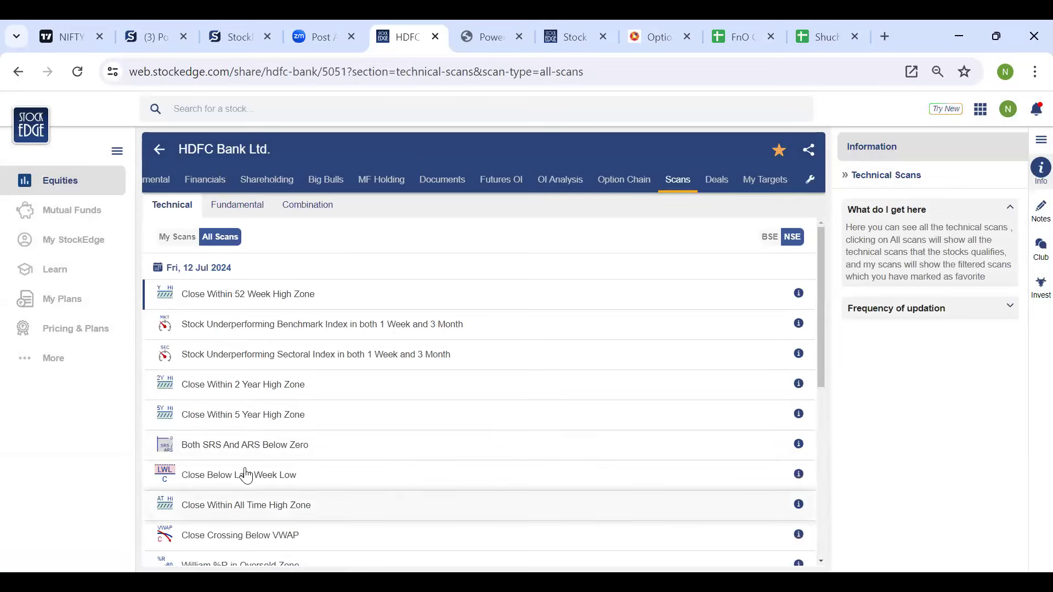
{"action": "left_click", "coordinate": [159, 147]}
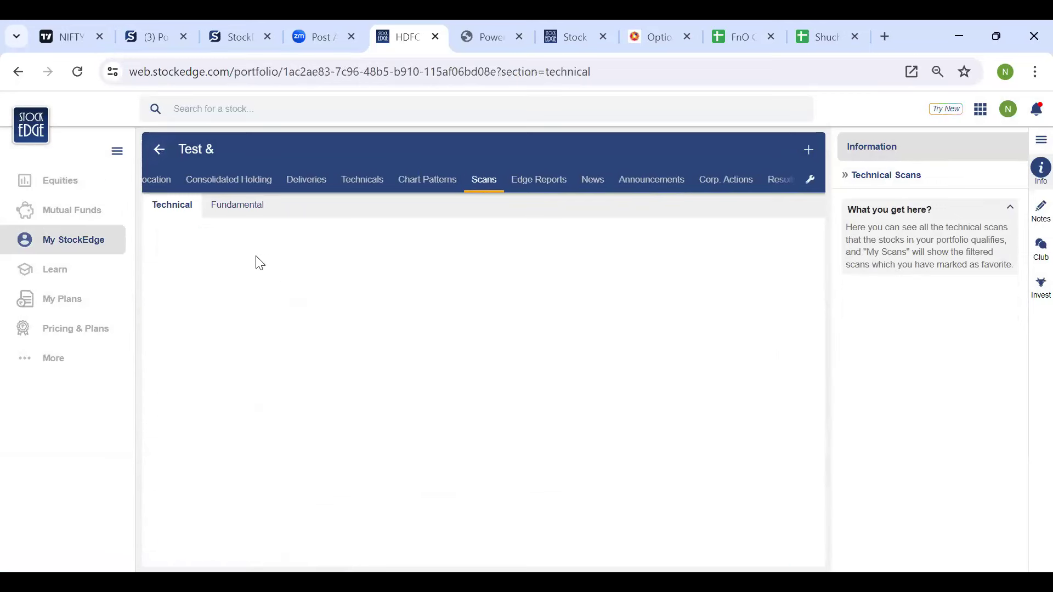
- Show all fundamental scans for the portfolio, read through HDFC Bank's list, and return to the portfolio
{"action": "left_click", "coordinate": [236, 205]}
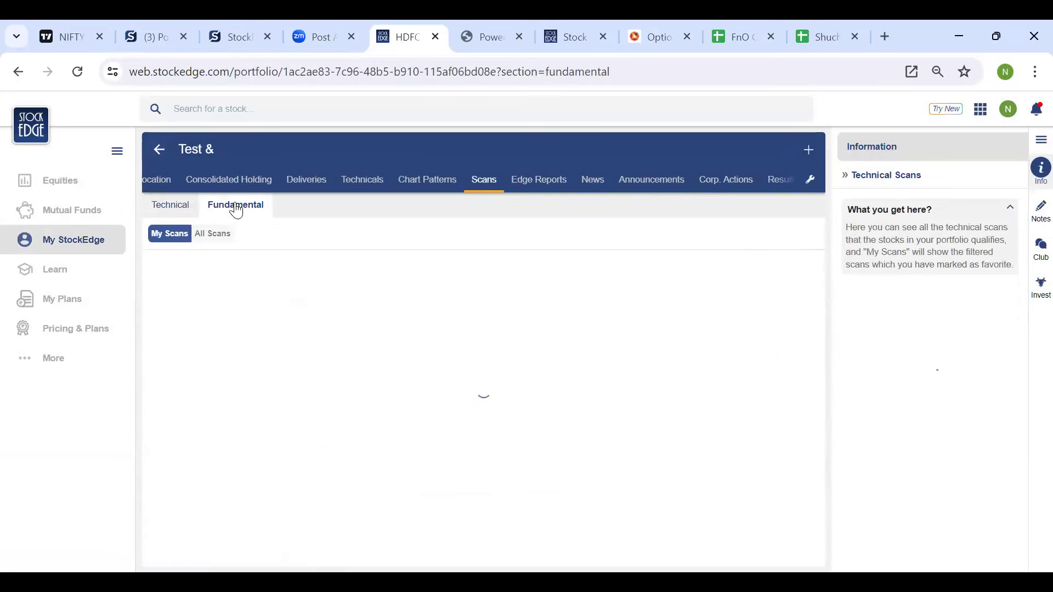
{"action": "left_click", "coordinate": [213, 235]}
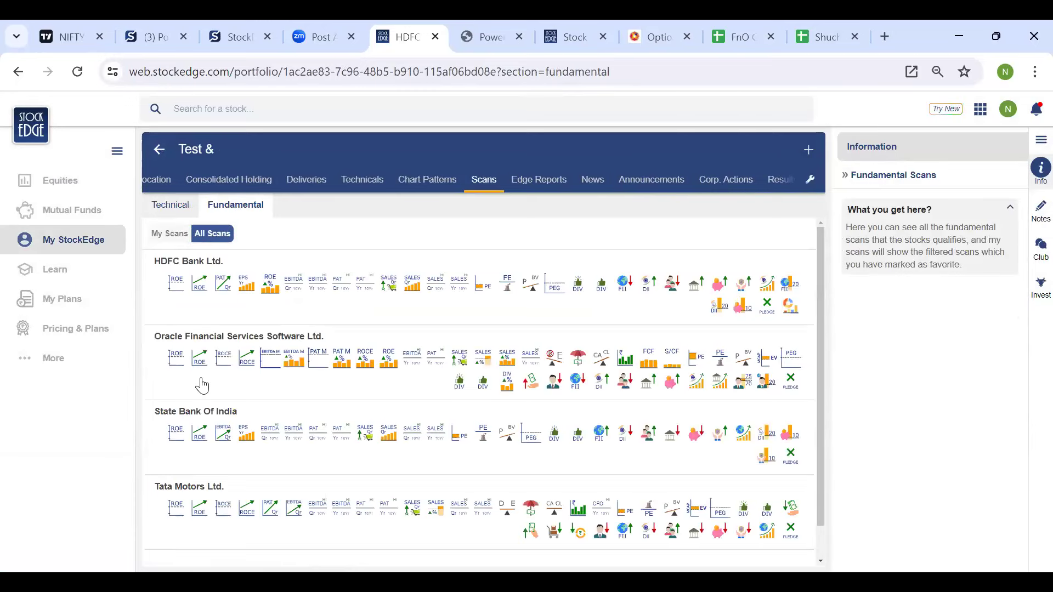
{"action": "left_click", "coordinate": [442, 288]}
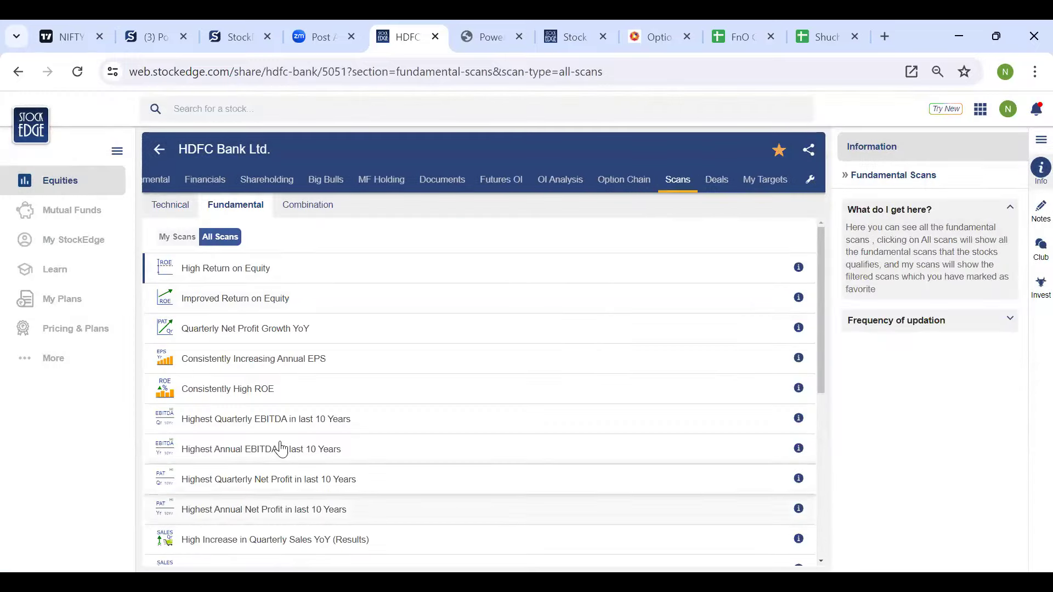
{"action": "scroll", "coordinate": [282, 446], "scroll_direction": "down", "scroll_amount": 10}
{"action": "scroll", "coordinate": [305, 390], "scroll_direction": "down", "scroll_amount": 5}
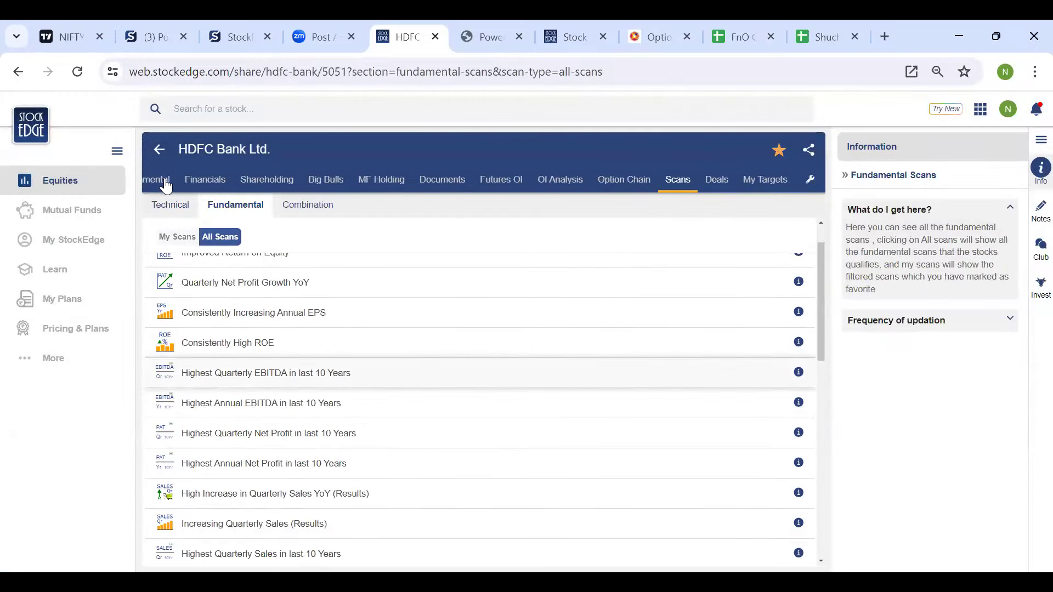
{"action": "left_click", "coordinate": [159, 150]}
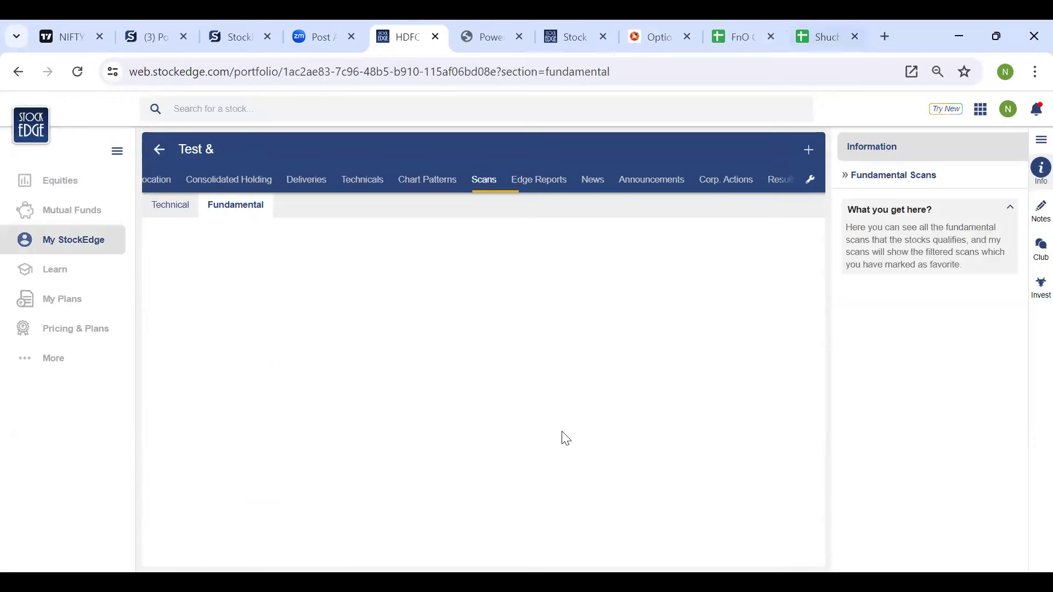
- Browse the Edge Reports for the portfolio's stocks, including the infographics and earnings call analyses
{"action": "left_click", "coordinate": [539, 181]}
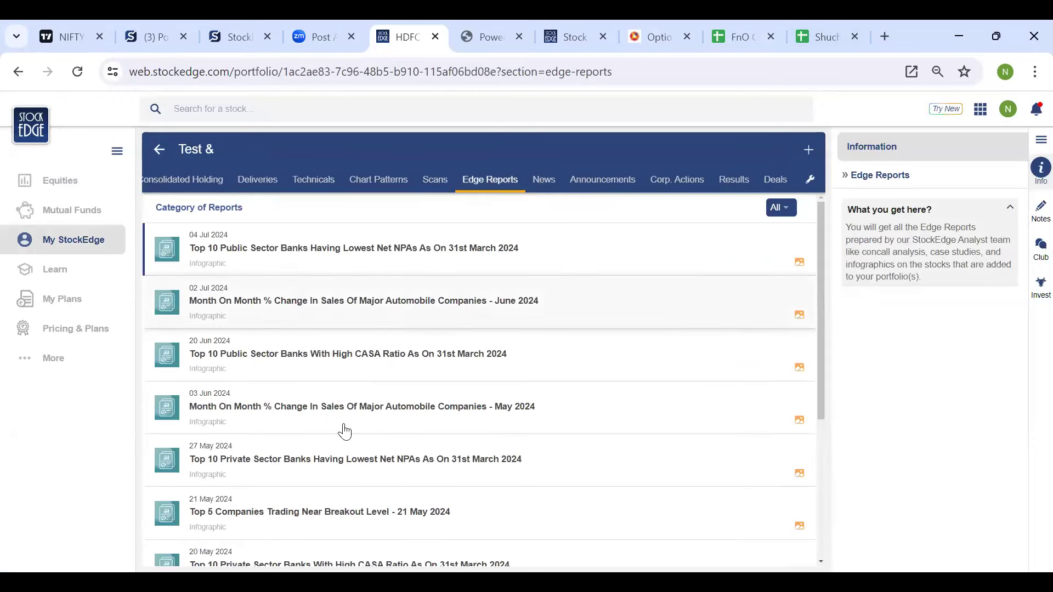
{"action": "scroll", "coordinate": [346, 430], "scroll_direction": "down", "scroll_amount": 5}
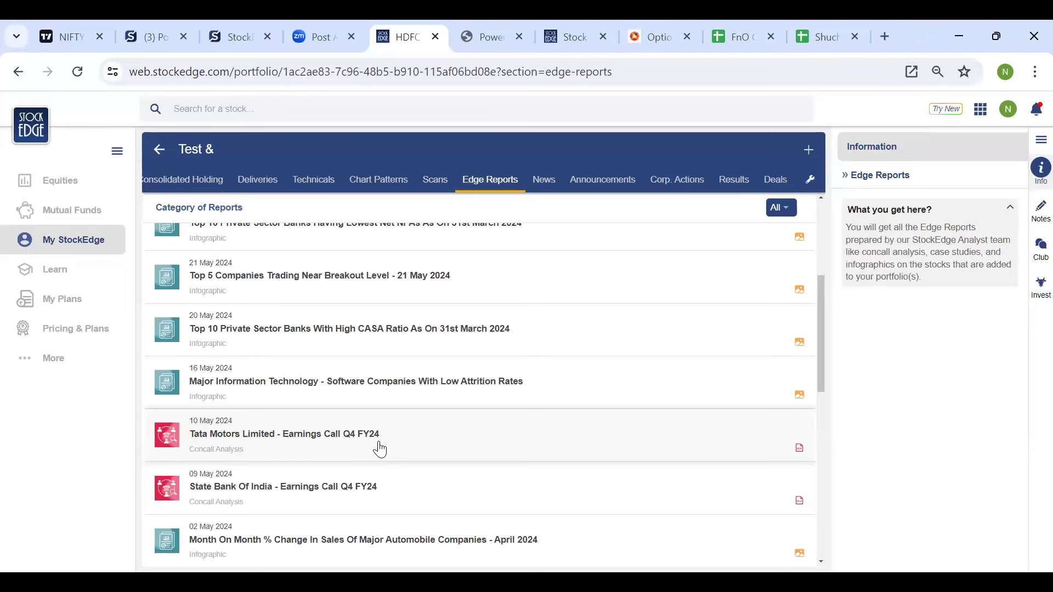
{"action": "scroll", "coordinate": [268, 442], "scroll_direction": "down", "scroll_amount": 5}
{"action": "scroll", "coordinate": [272, 383], "scroll_direction": "up", "scroll_amount": 5}
{"action": "scroll", "coordinate": [257, 376], "scroll_direction": "down", "scroll_amount": 2}
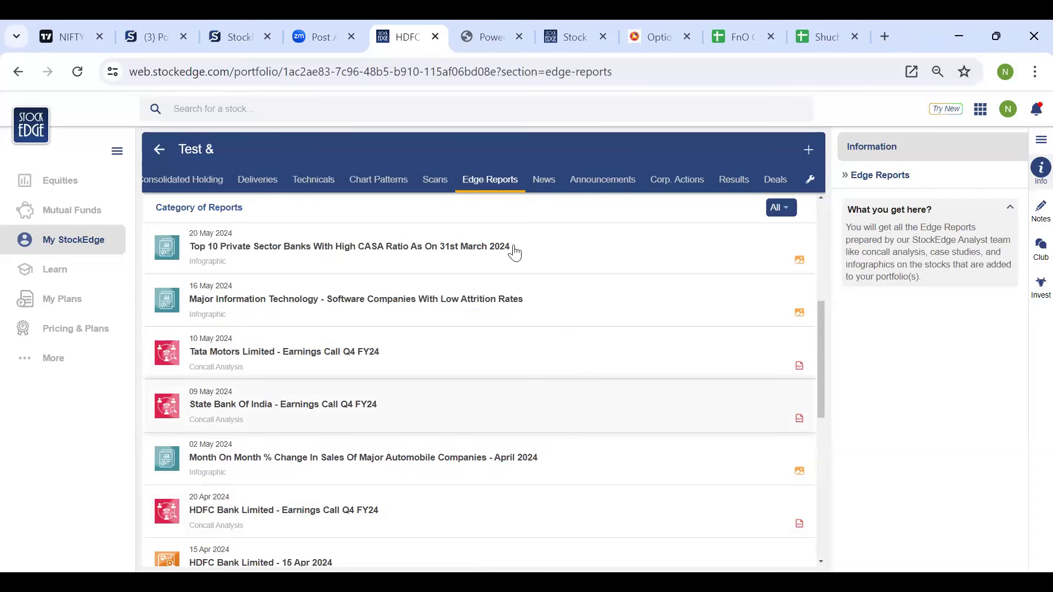
- Check the portfolio's news, corporate actions and block deals
{"action": "left_click", "coordinate": [547, 189]}
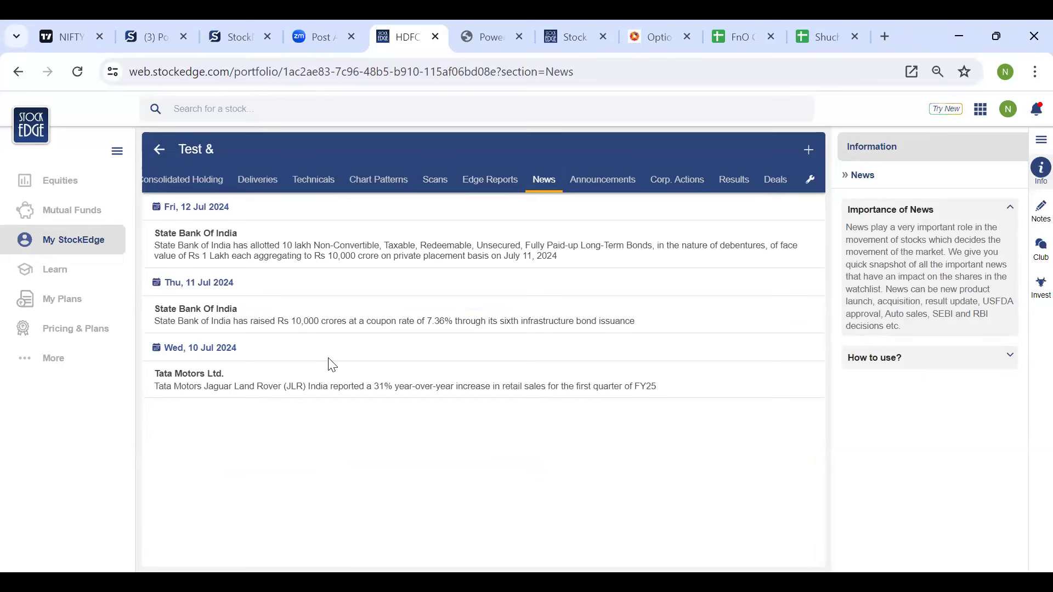
{"action": "left_click", "coordinate": [675, 189]}
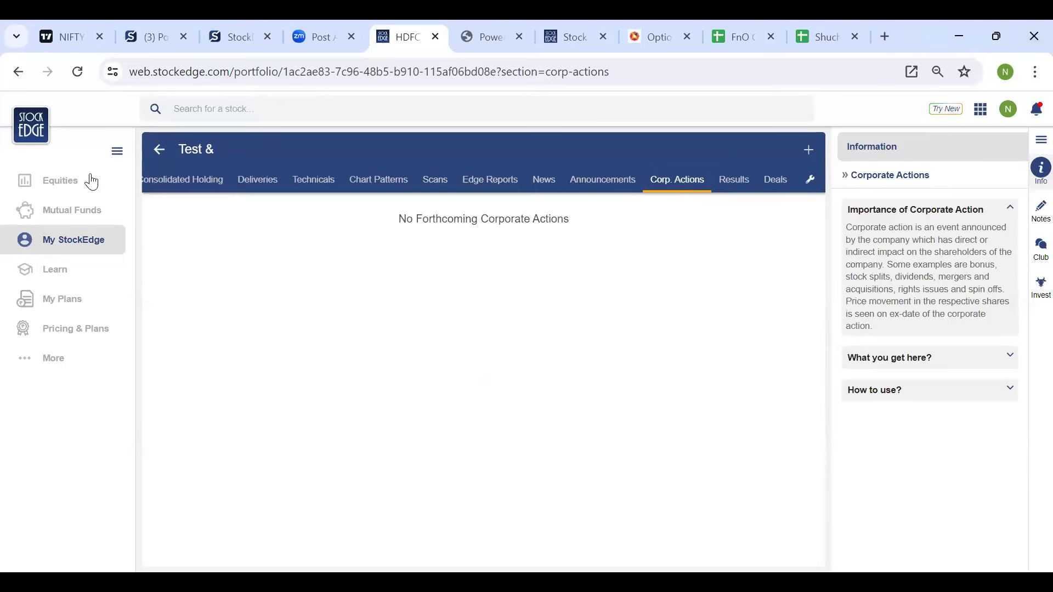
{"action": "left_click", "coordinate": [765, 180]}
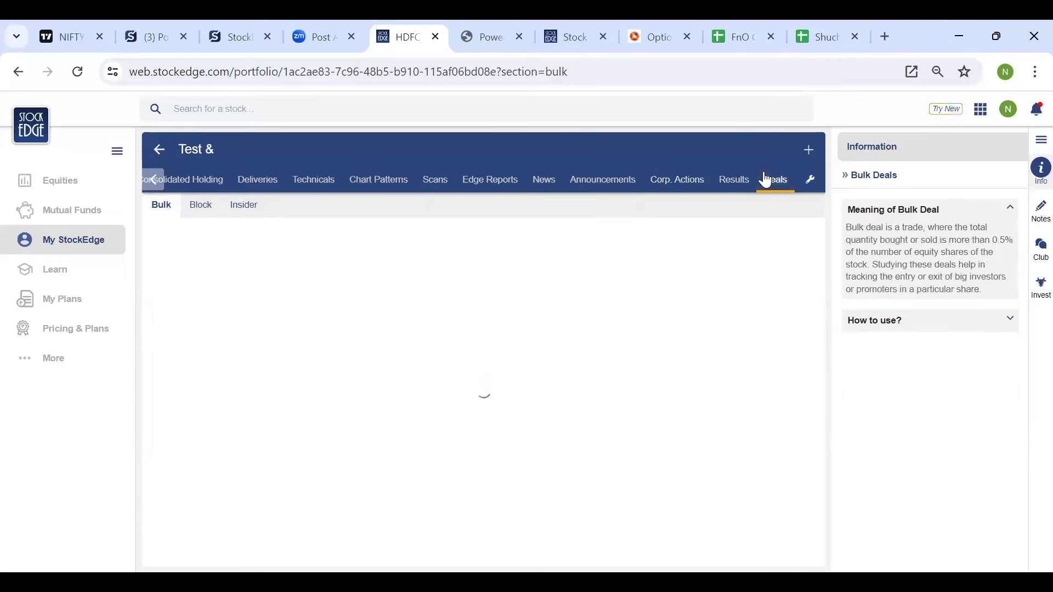
{"action": "left_click", "coordinate": [194, 212]}
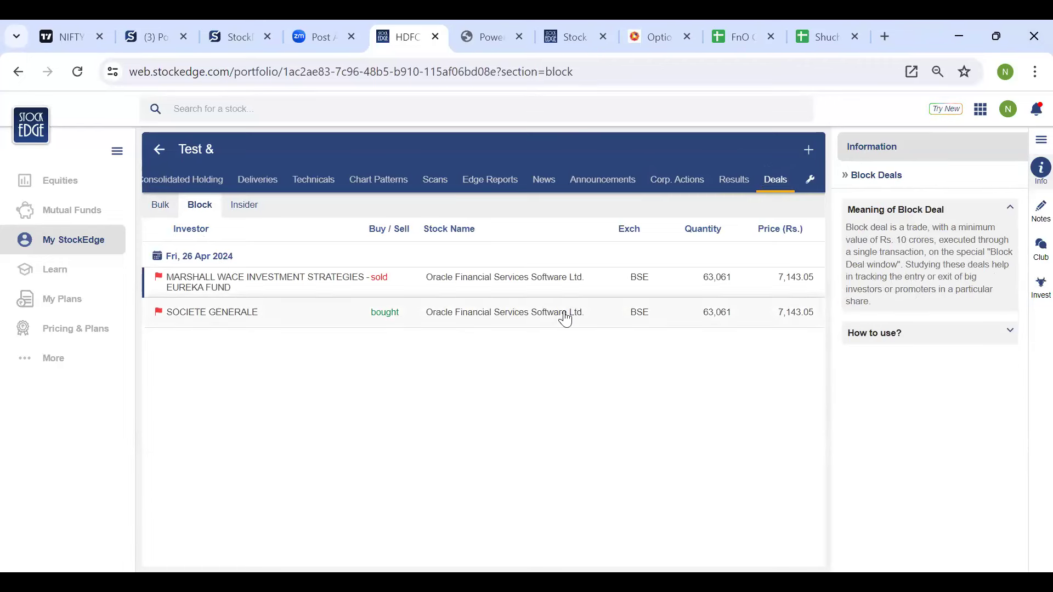
- Leave the portfolio and create a new watchlist named "test 7" in My Watchlists
{"action": "left_click", "coordinate": [164, 154]}
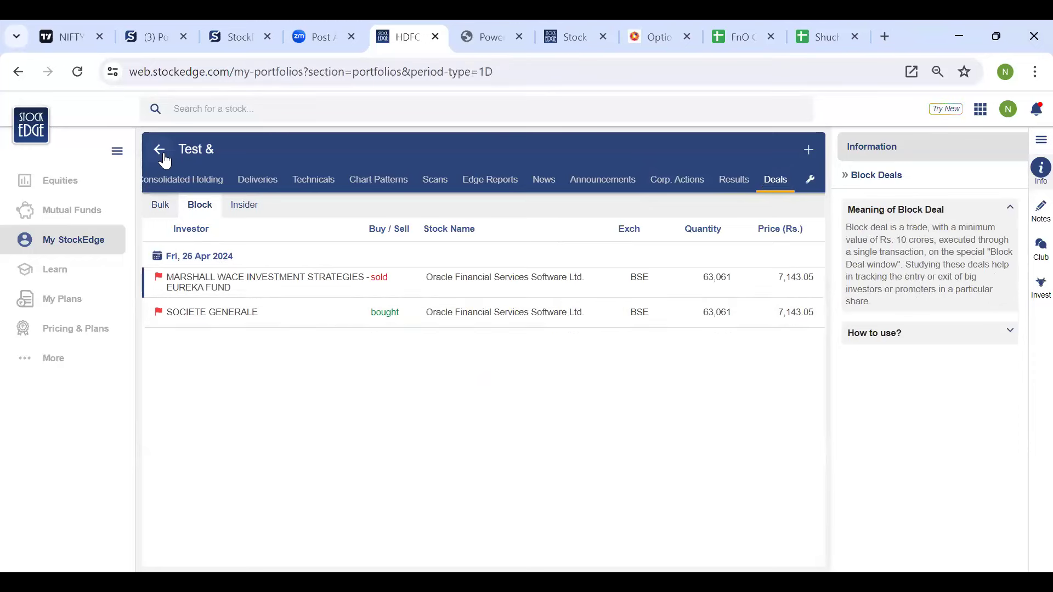
{"action": "left_click", "coordinate": [163, 153]}
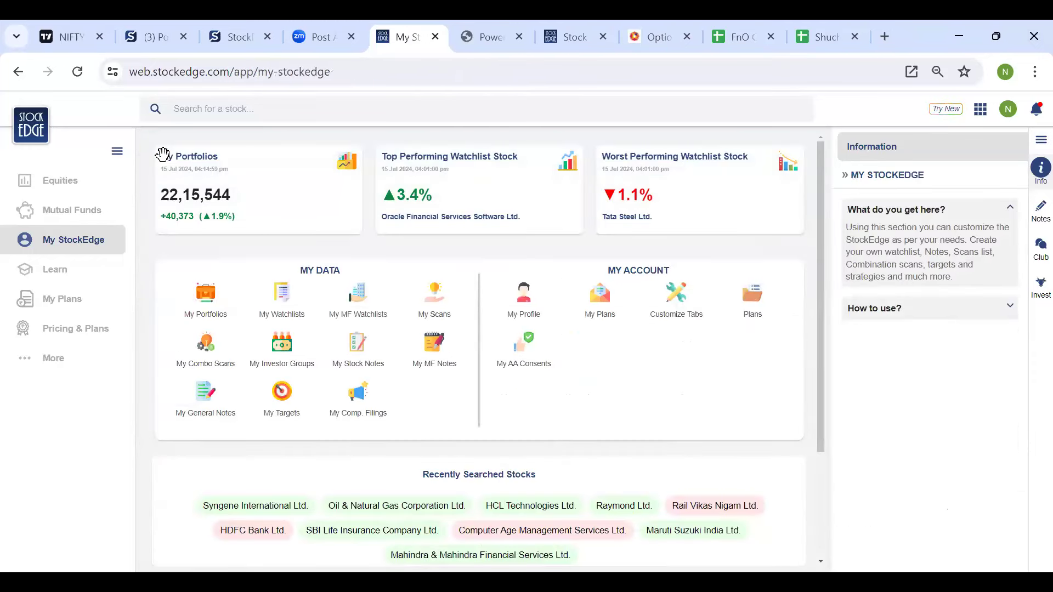
{"action": "left_click", "coordinate": [274, 296]}
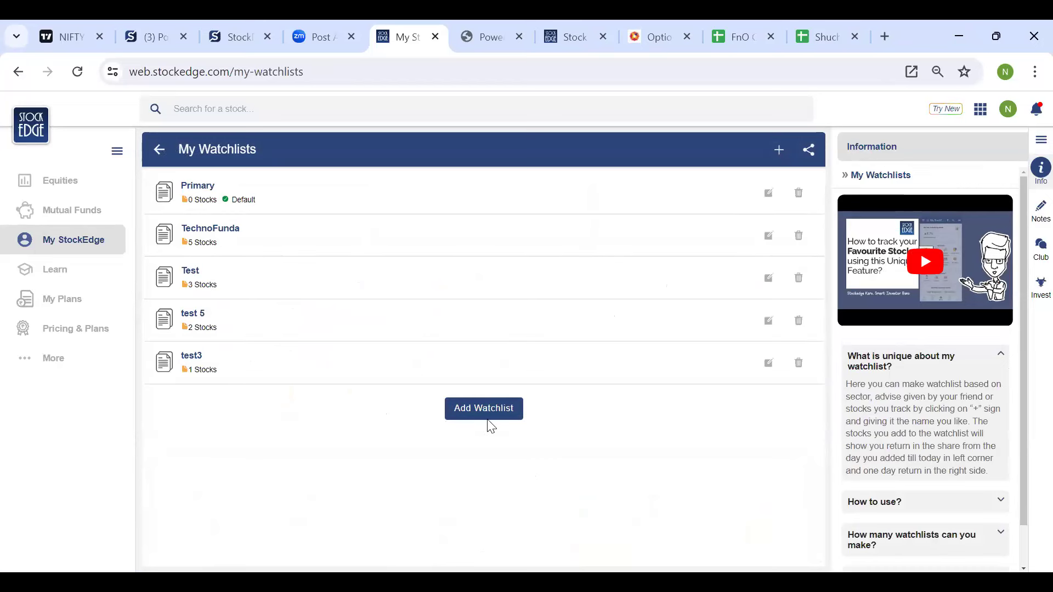
{"action": "left_click", "coordinate": [779, 152]}
{"action": "left_click", "coordinate": [464, 214]}
{"action": "type", "text": "test 7"}
{"action": "left_click", "coordinate": [502, 237]}
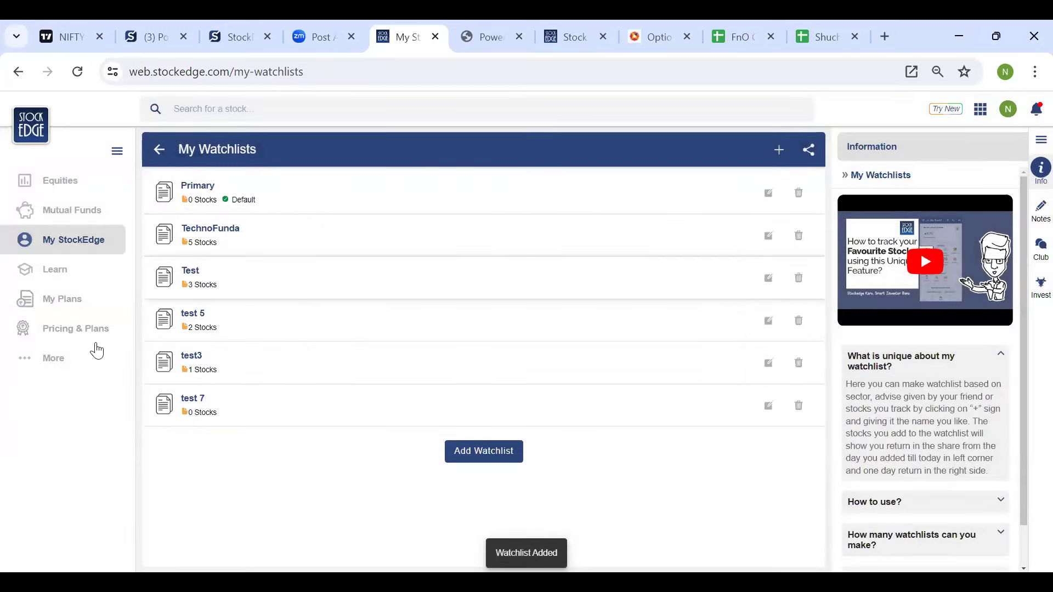
- Search for "paytm" and add One97 Communications Ltd. to the "test 7" watchlist
{"action": "left_click", "coordinate": [211, 420]}
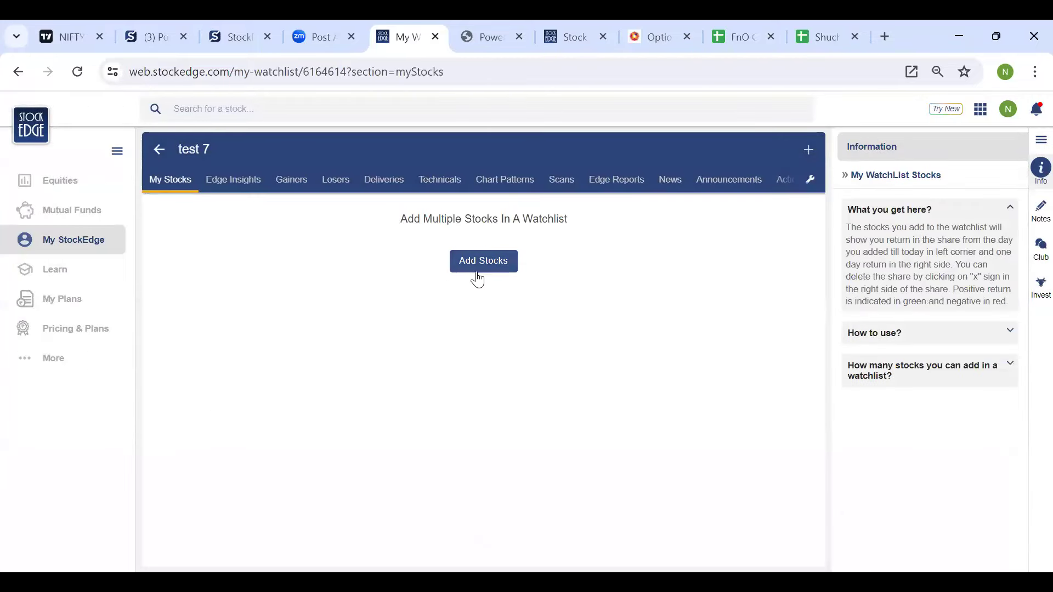
{"action": "left_click", "coordinate": [477, 277]}
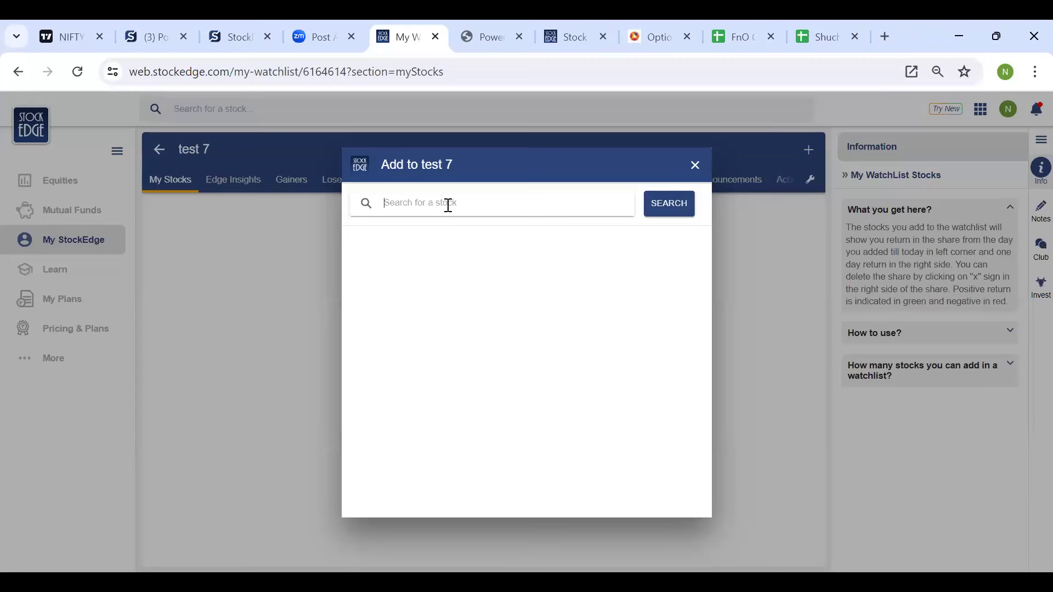
{"action": "type", "text": "paytm"}
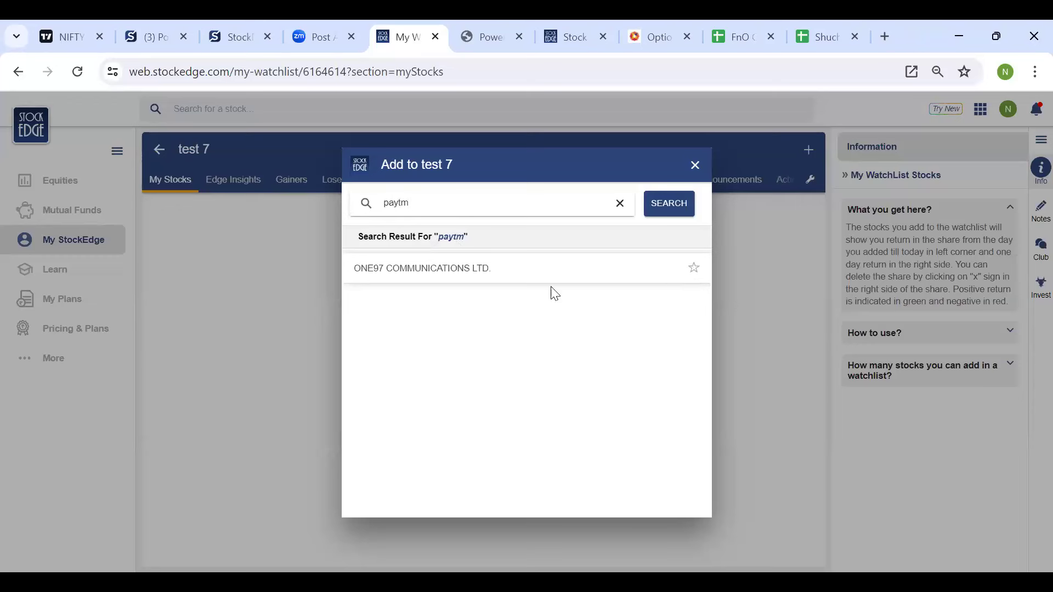
{"action": "left_click", "coordinate": [692, 269]}
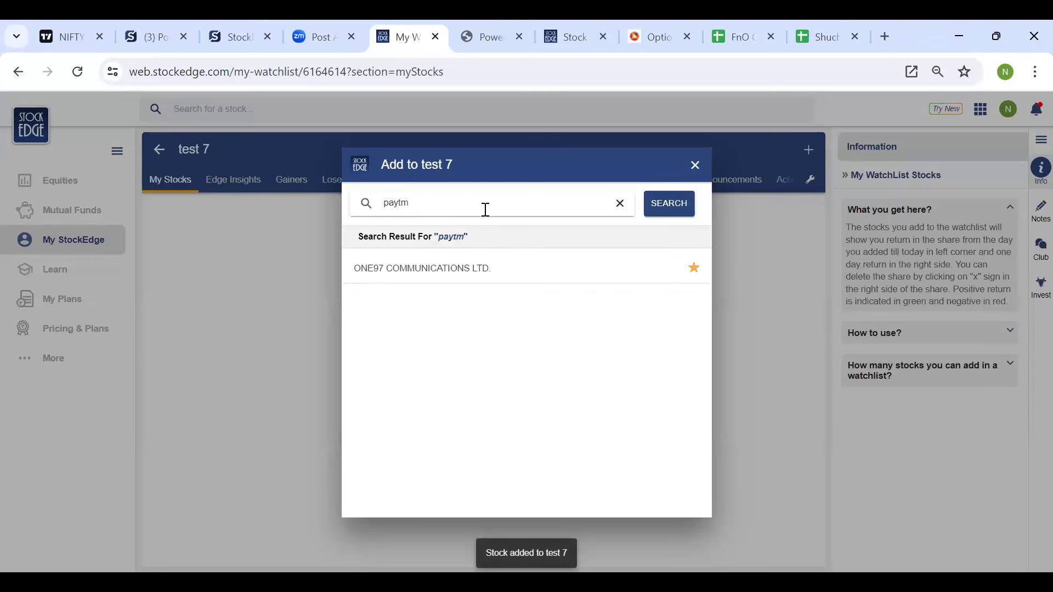
- Search for "grasim" and add Grasim Industries Ltd. to the "test 7" watchlist, closing the stock search
{"action": "key", "text": "BackSpace"}
{"action": "key", "text": "BackSpace"}
{"action": "key", "text": "BackSpace"}
{"action": "key", "text": "BackSpace"}
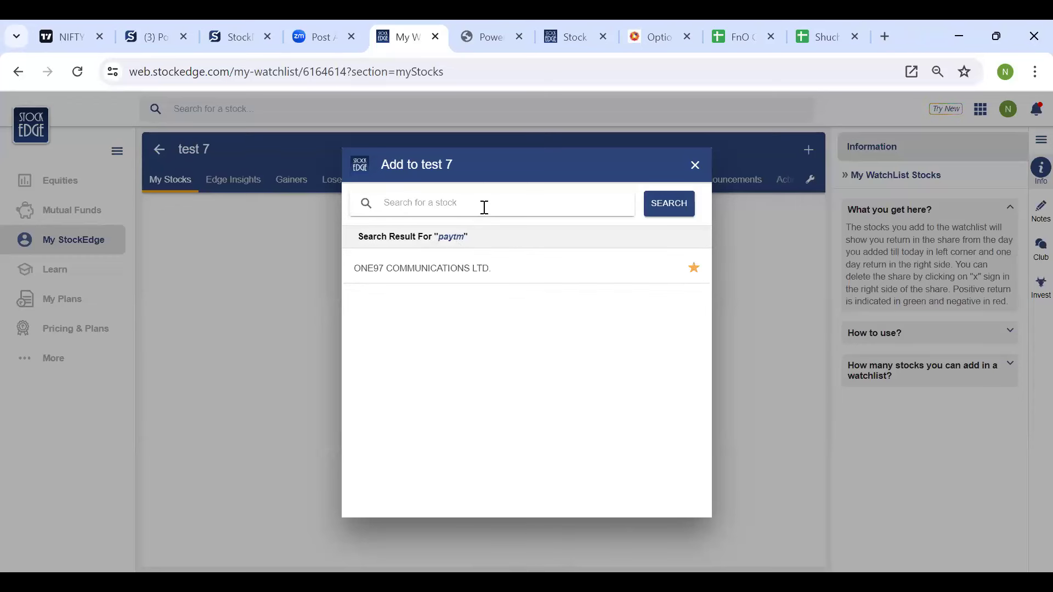
{"action": "type", "text": "grasim"}
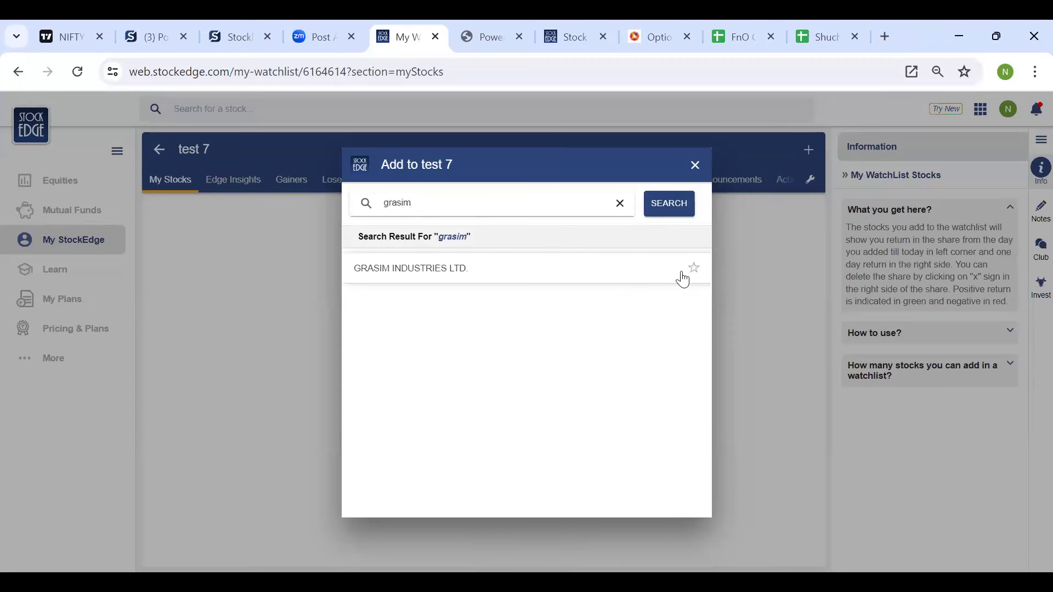
{"action": "left_click", "coordinate": [682, 274]}
{"action": "left_click", "coordinate": [695, 165]}
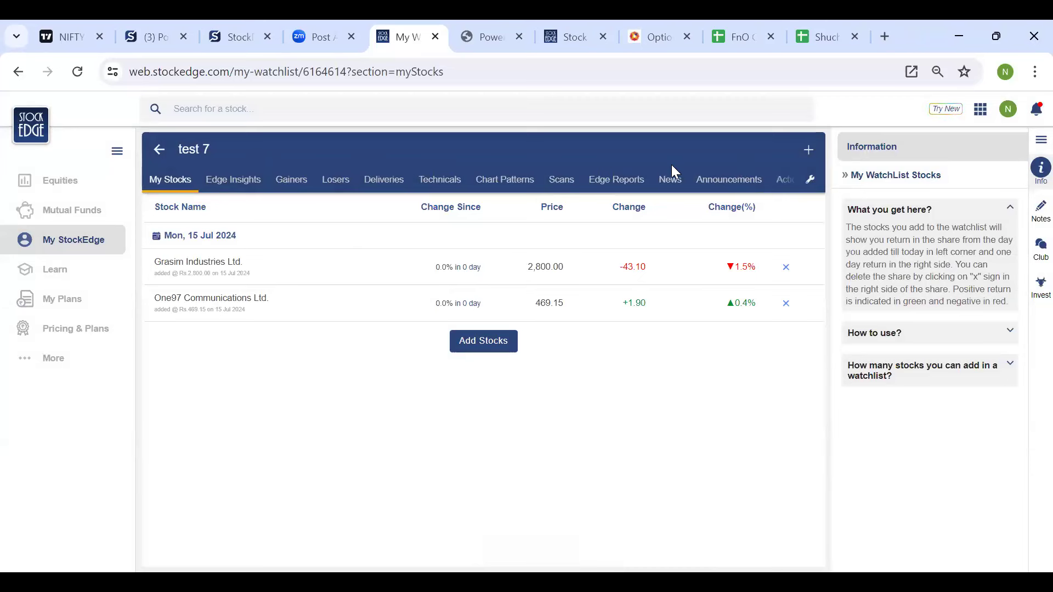
- Return to My Watchlists and delete the "test 5" watchlist
{"action": "left_click", "coordinate": [161, 159]}
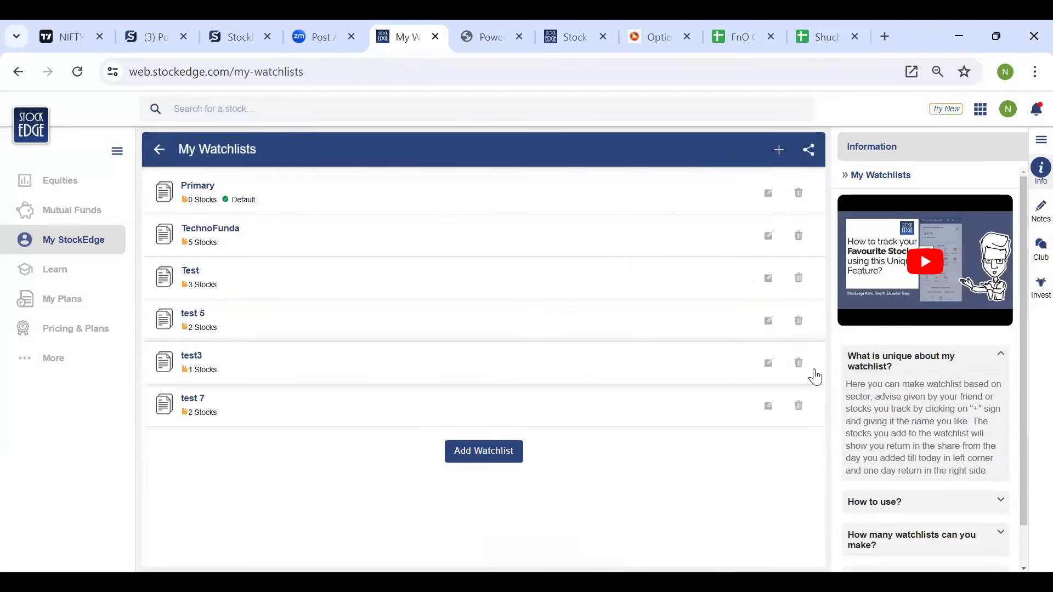
{"action": "left_click", "coordinate": [798, 321]}
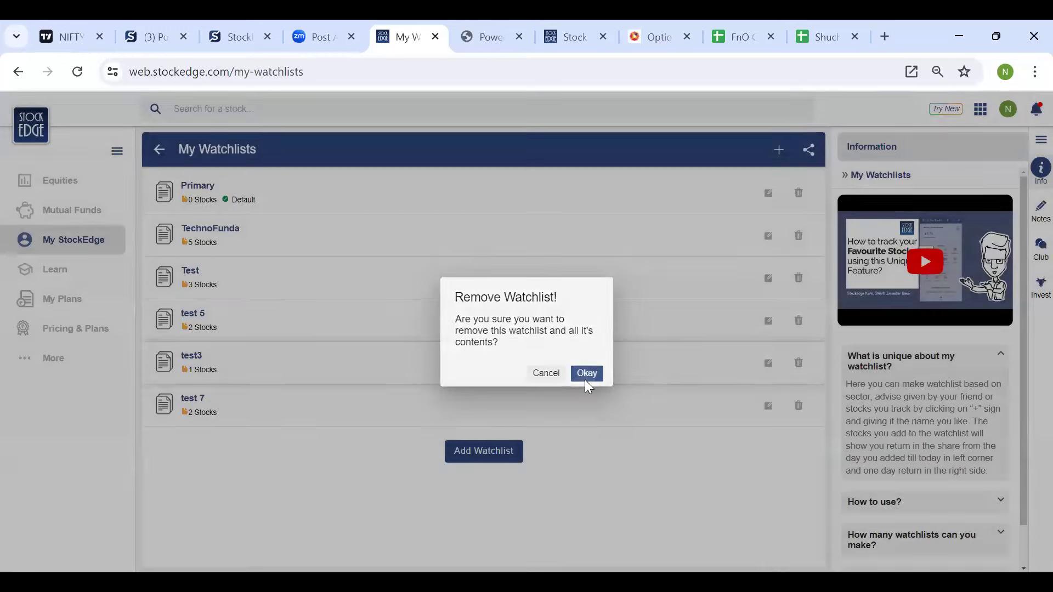
{"action": "left_click", "coordinate": [585, 380]}
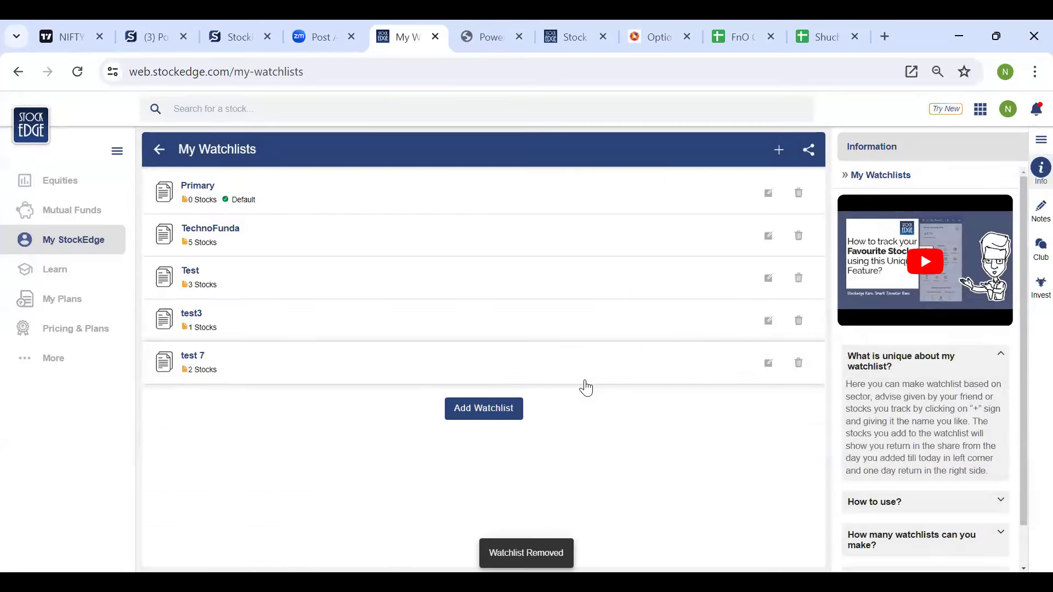
- View the edit options of the "test3" watchlist without changing them, and read how many watchlists can be made
{"action": "left_click", "coordinate": [768, 321]}
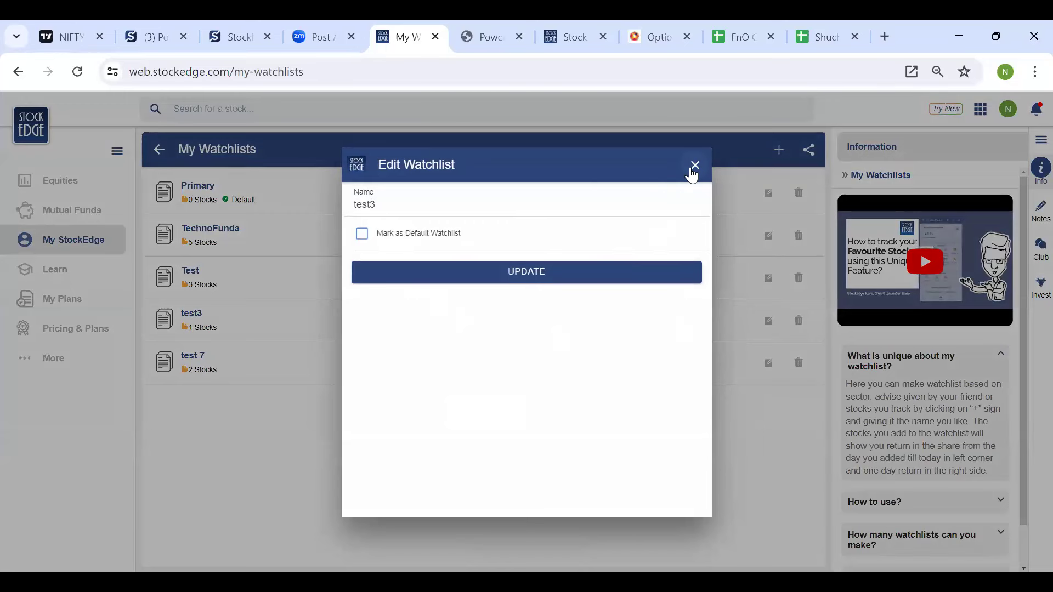
{"action": "left_click", "coordinate": [212, 469]}
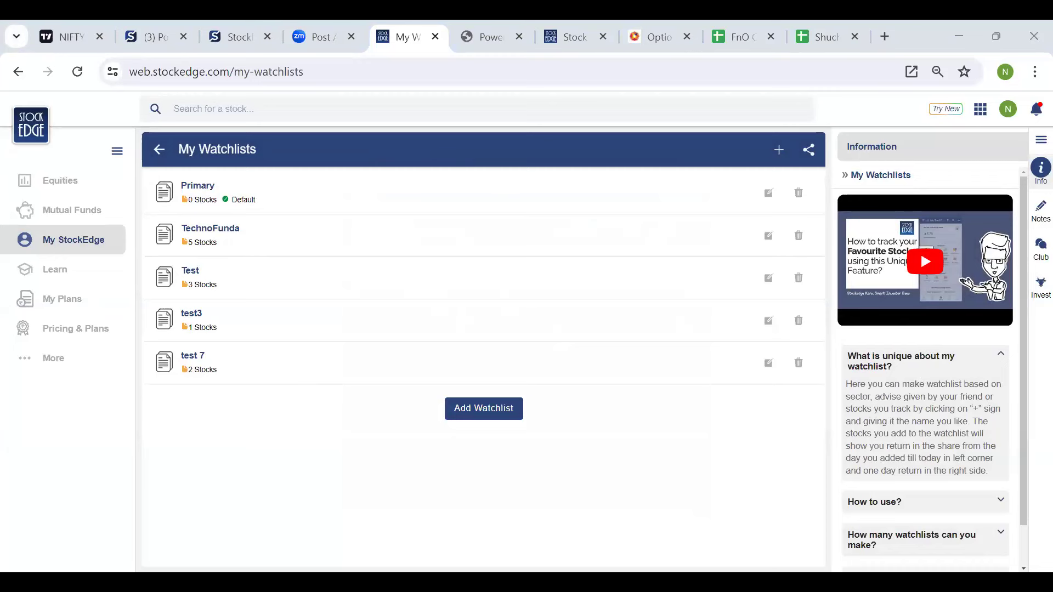
{"action": "scroll", "coordinate": [897, 556], "scroll_direction": "down", "scroll_amount": 1}
{"action": "left_click", "coordinate": [897, 554]}
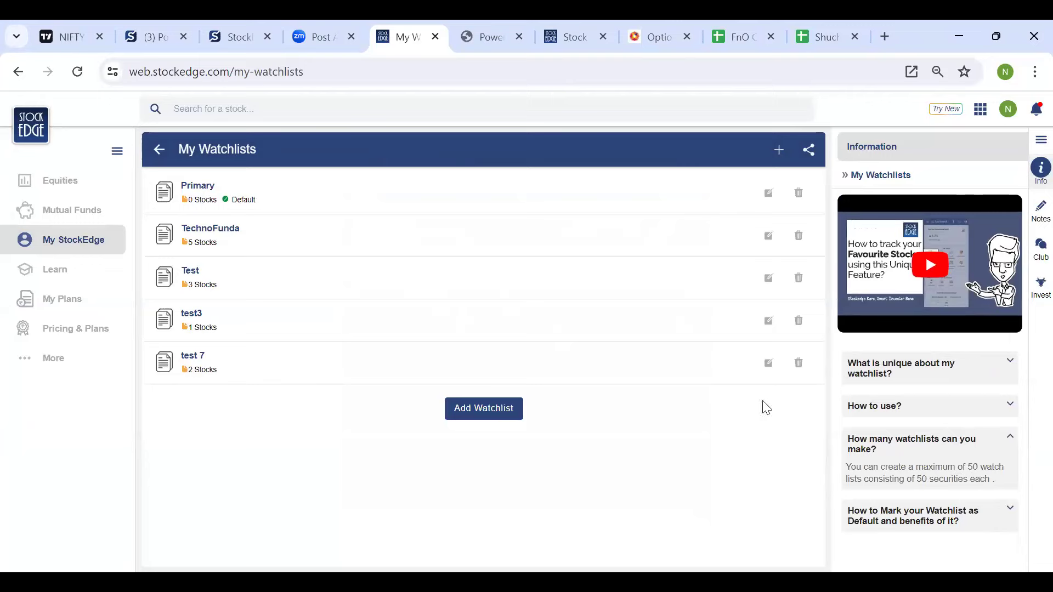
- Open the My Portfolios summary and read how many portfolios can be added
{"action": "left_click", "coordinate": [150, 154]}
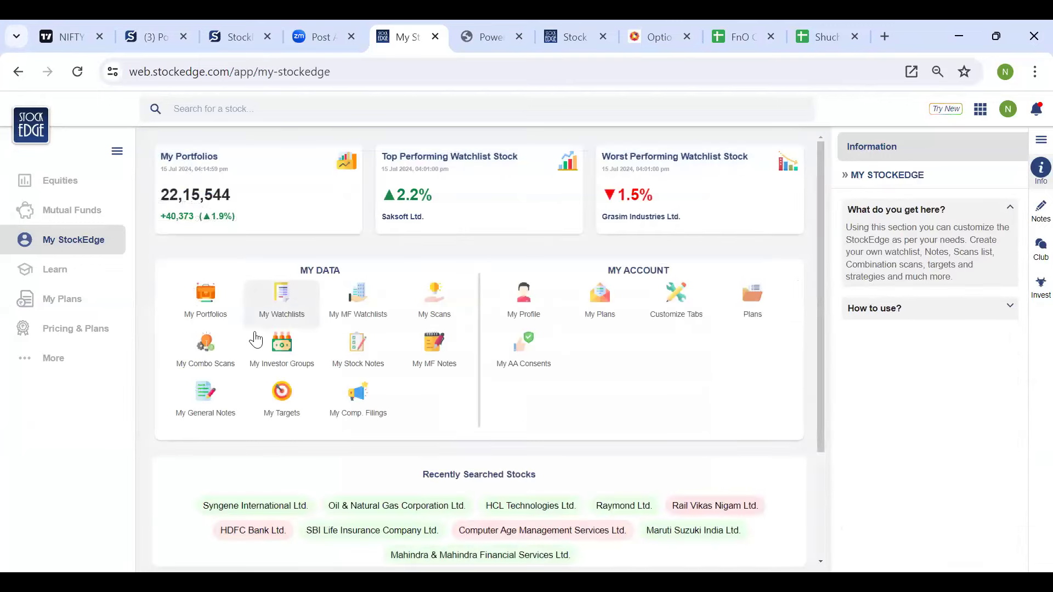
{"action": "left_click", "coordinate": [212, 296]}
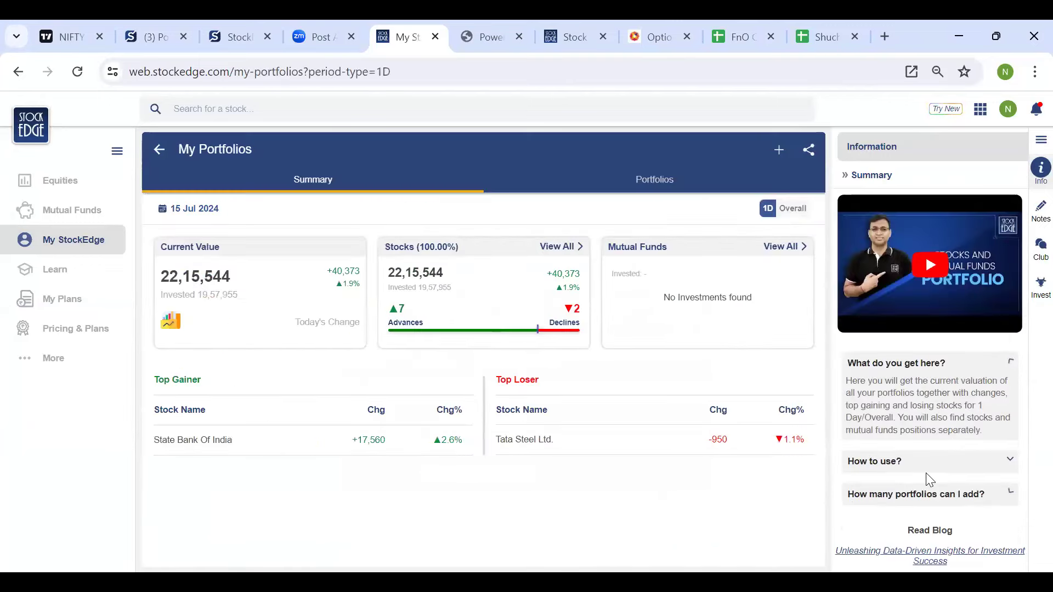
{"action": "left_click_drag", "start_coordinate": [913, 445], "coordinate": [974, 448]}
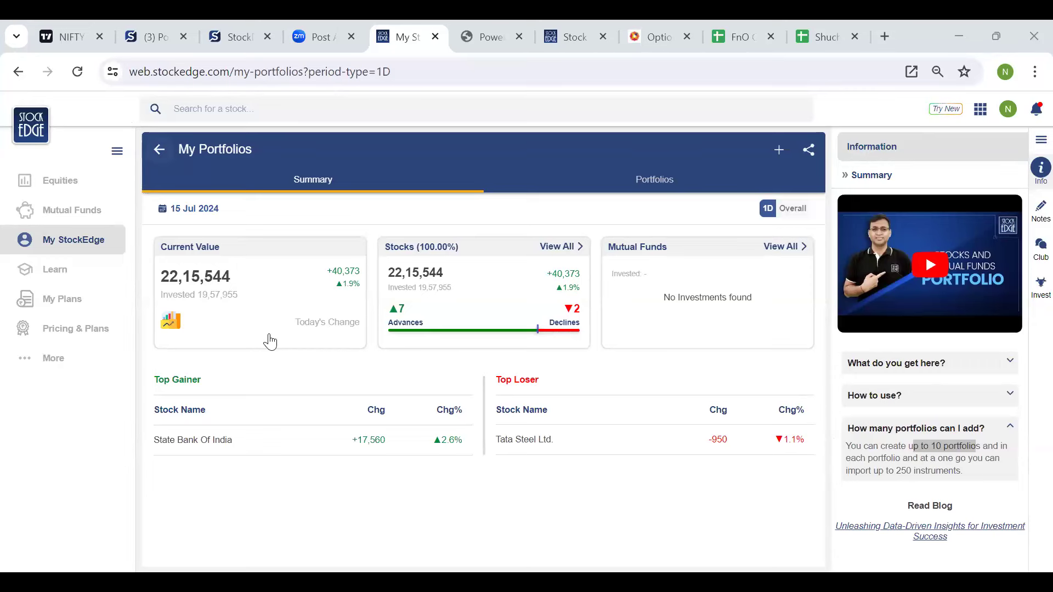
- Open My Watchlists and view the form for adding a new watchlist, closing it without adding one
{"action": "left_click", "coordinate": [285, 307]}
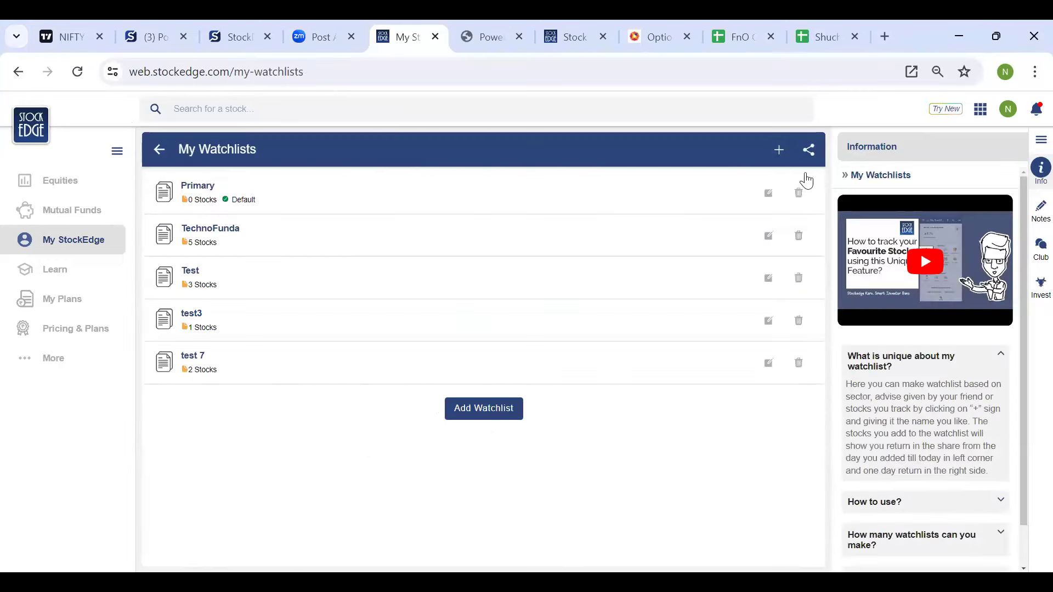
{"action": "left_click", "coordinate": [779, 151]}
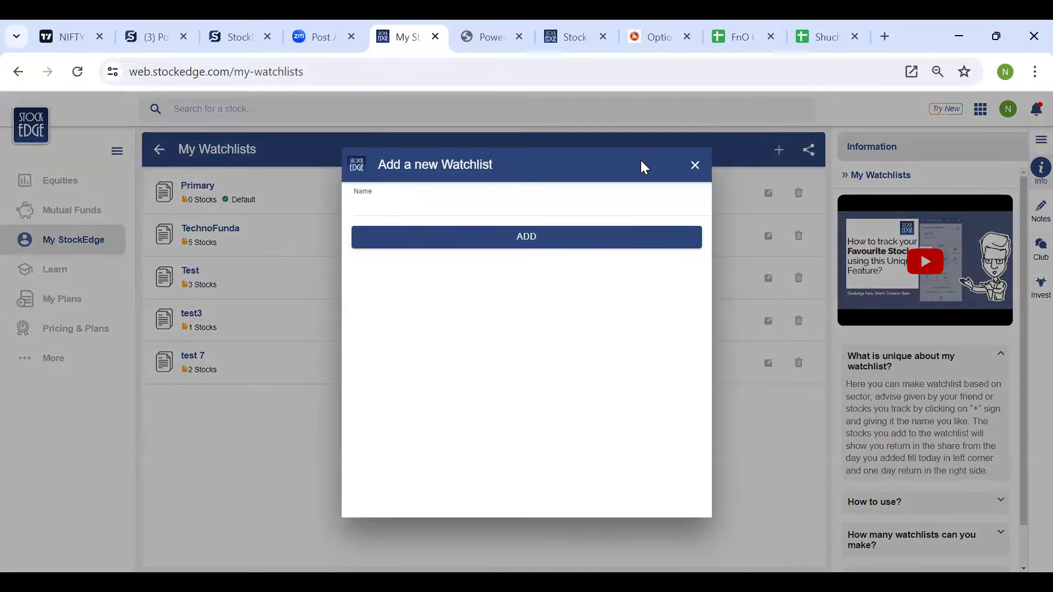
{"action": "left_click", "coordinate": [694, 164]}
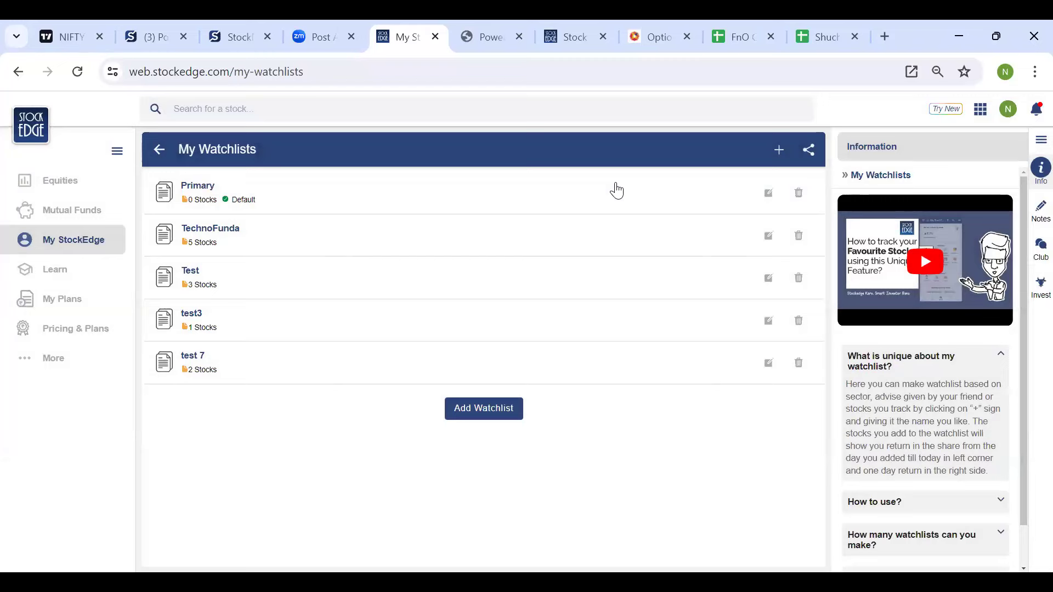
- Return to the My Portfolios summary, read how many portfolios can be added, and open the list of portfolios
{"action": "left_click", "coordinate": [158, 151]}
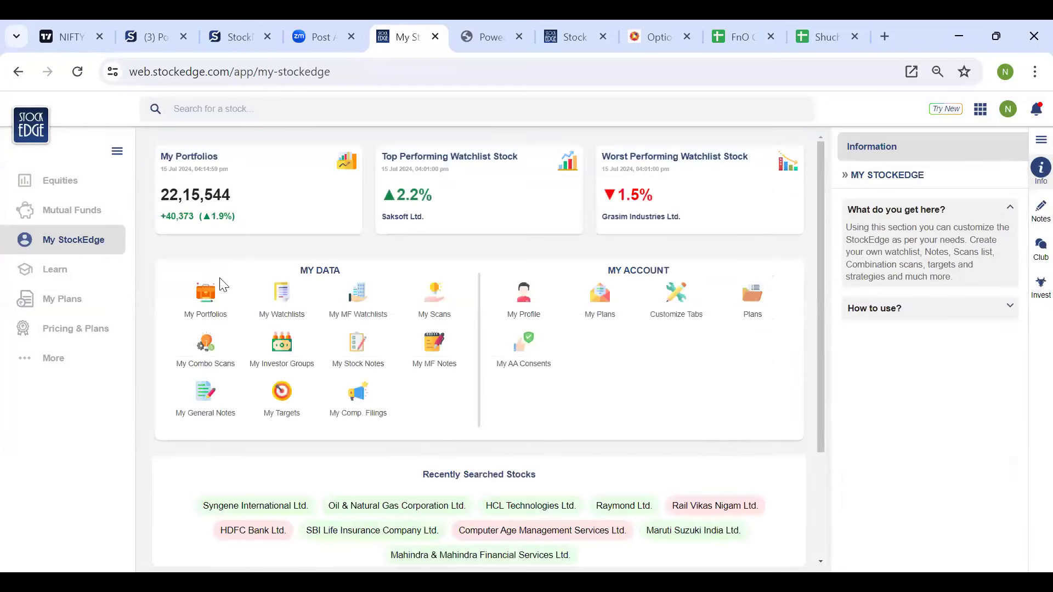
{"action": "left_click", "coordinate": [211, 307]}
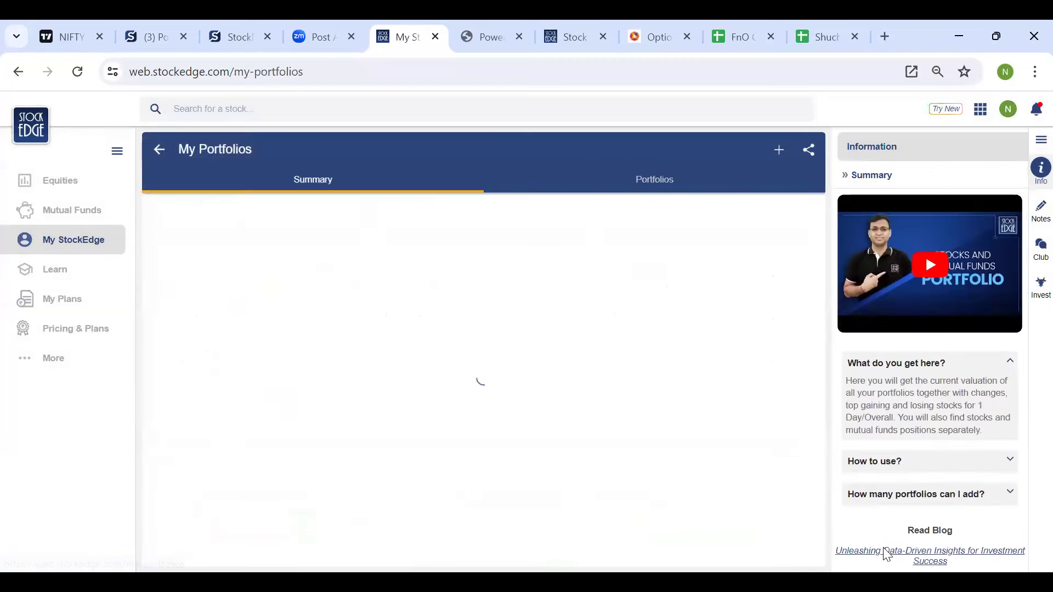
{"action": "left_click", "coordinate": [927, 494]}
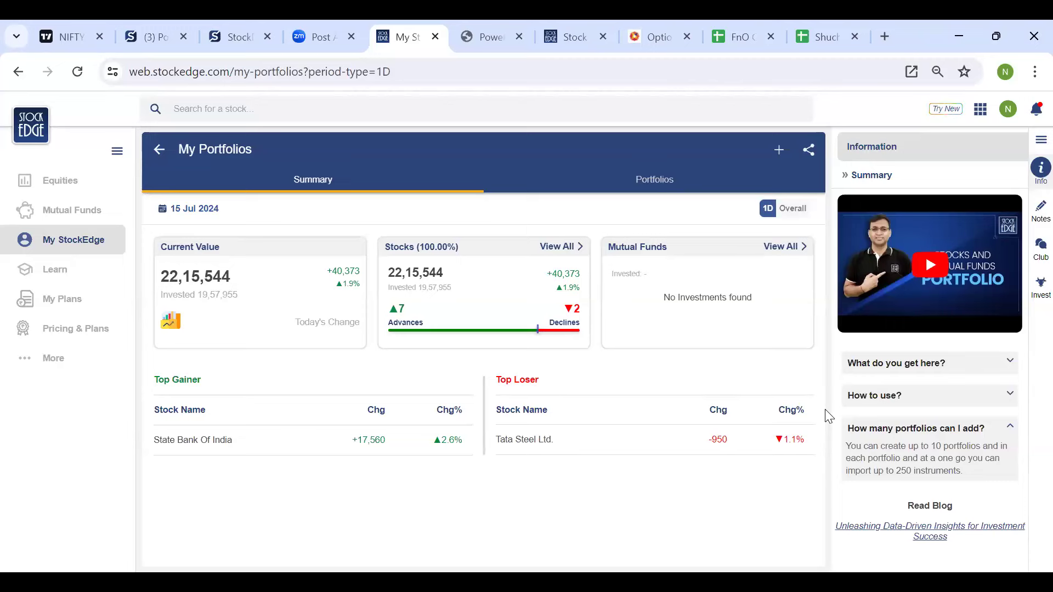
{"action": "left_click", "coordinate": [654, 180]}
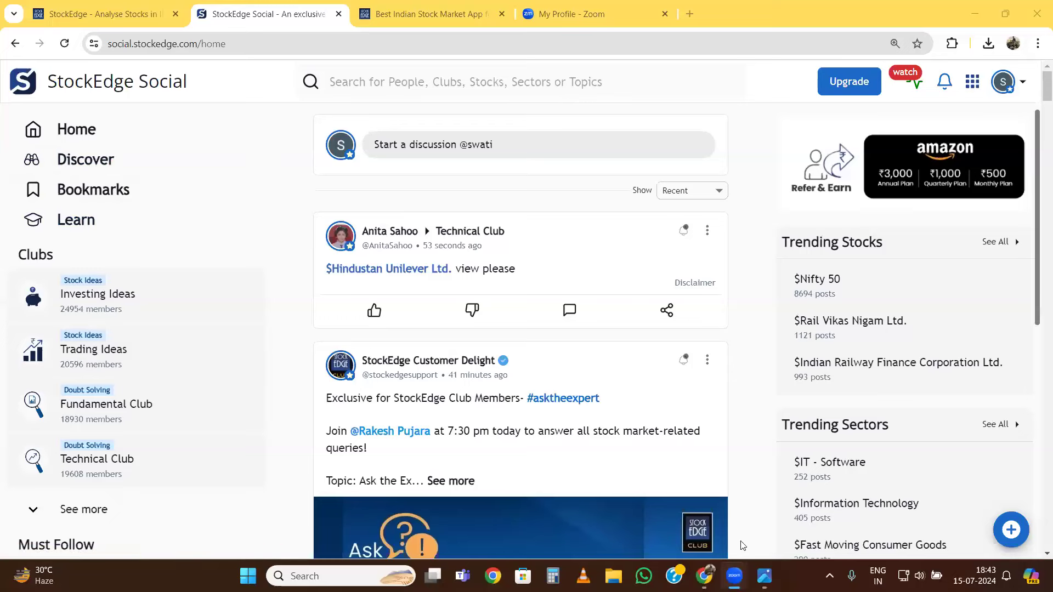
- Bring up the weekly live sessions schedule image, enlarge it to full screen to read it, and close it
{"action": "left_click", "coordinate": [764, 575]}
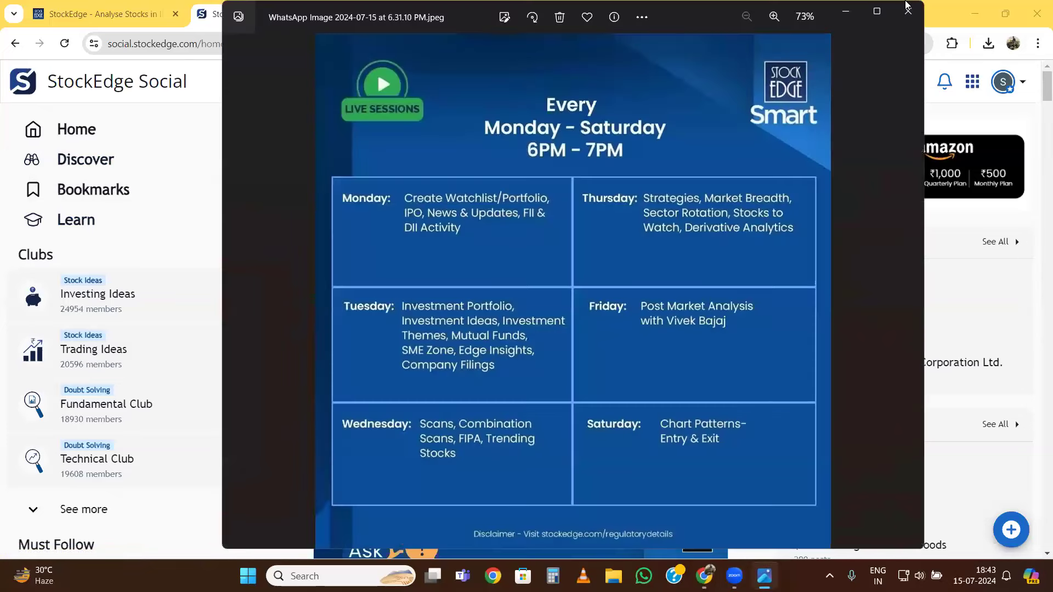
{"action": "left_click", "coordinate": [877, 13]}
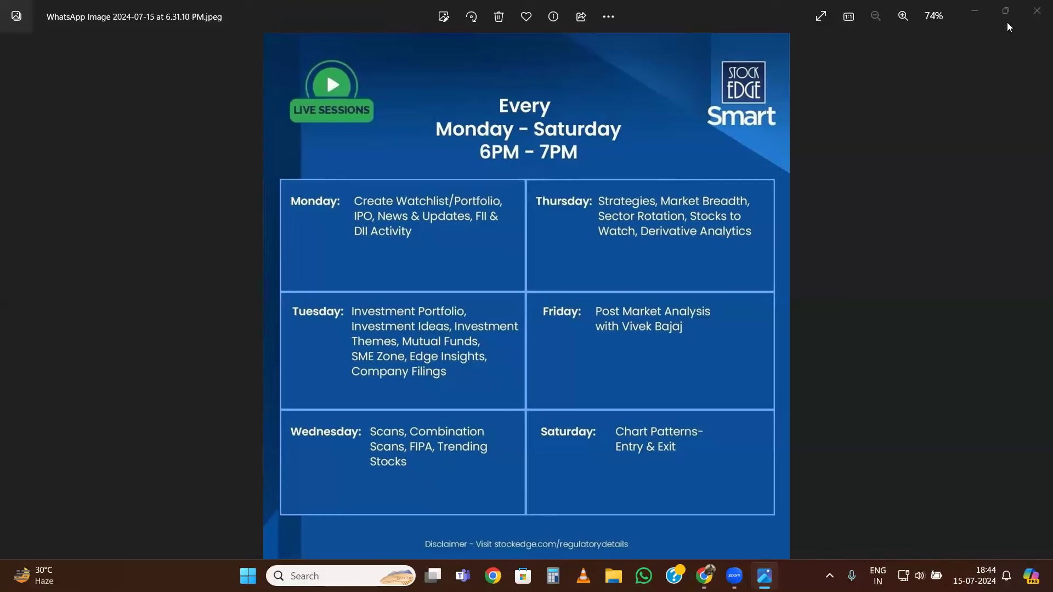
{"action": "left_click", "coordinate": [1036, 12]}
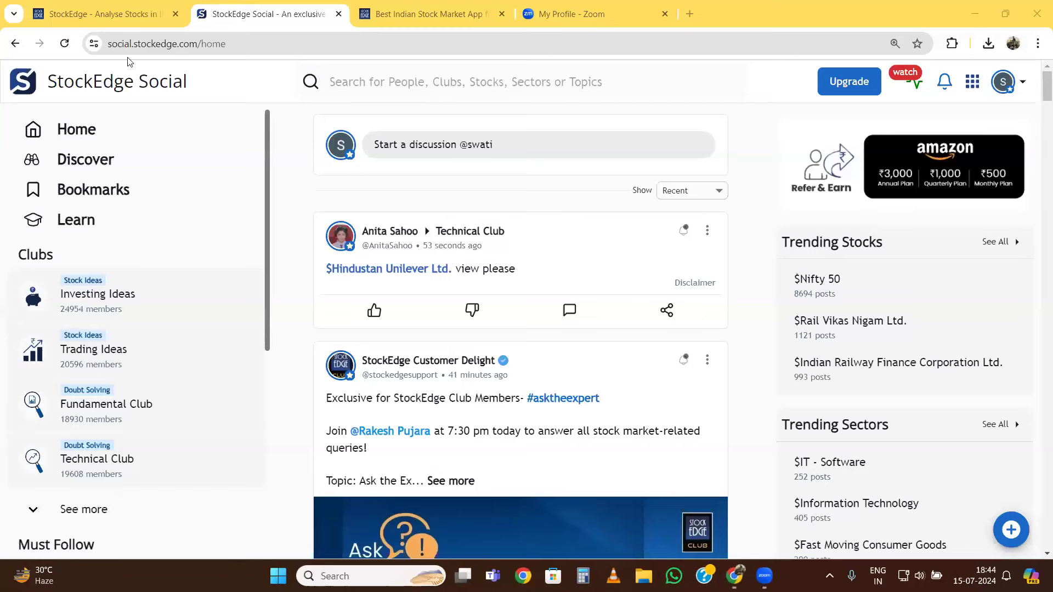
- Return to the StockEdge Equities page, switch to the New Look (Beta), and agree to receive push notifications
{"action": "left_click", "coordinate": [130, 6]}
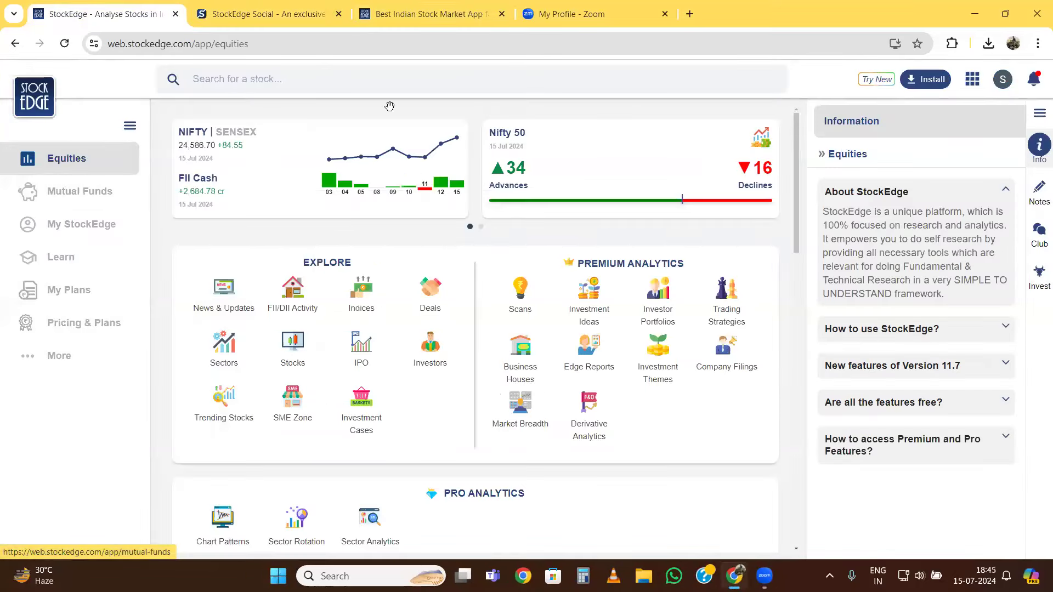
{"action": "left_click", "coordinate": [868, 82]}
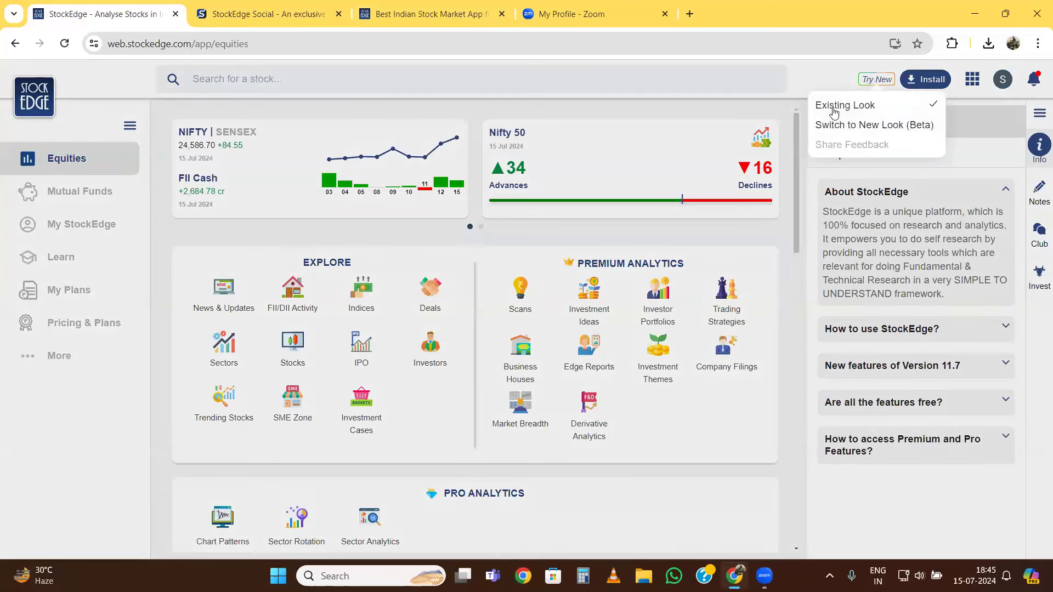
{"action": "left_click", "coordinate": [879, 128]}
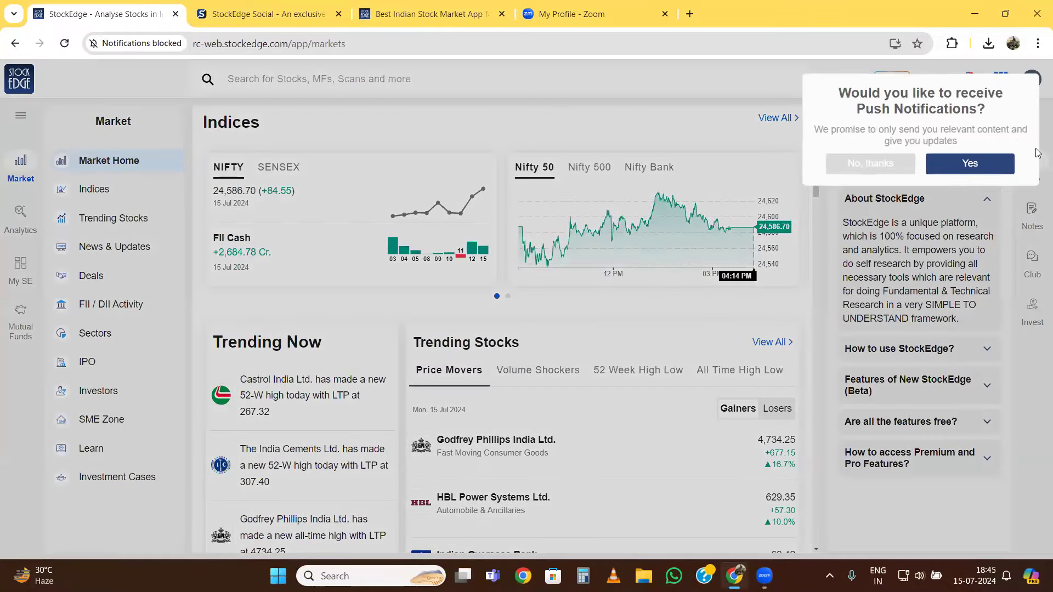
{"action": "left_click", "coordinate": [963, 165]}
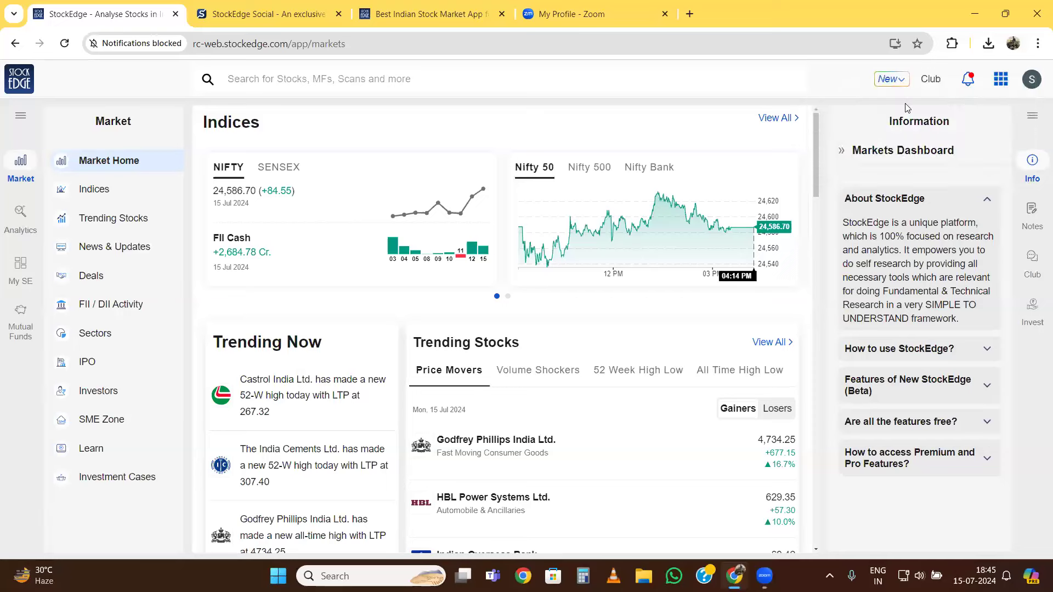